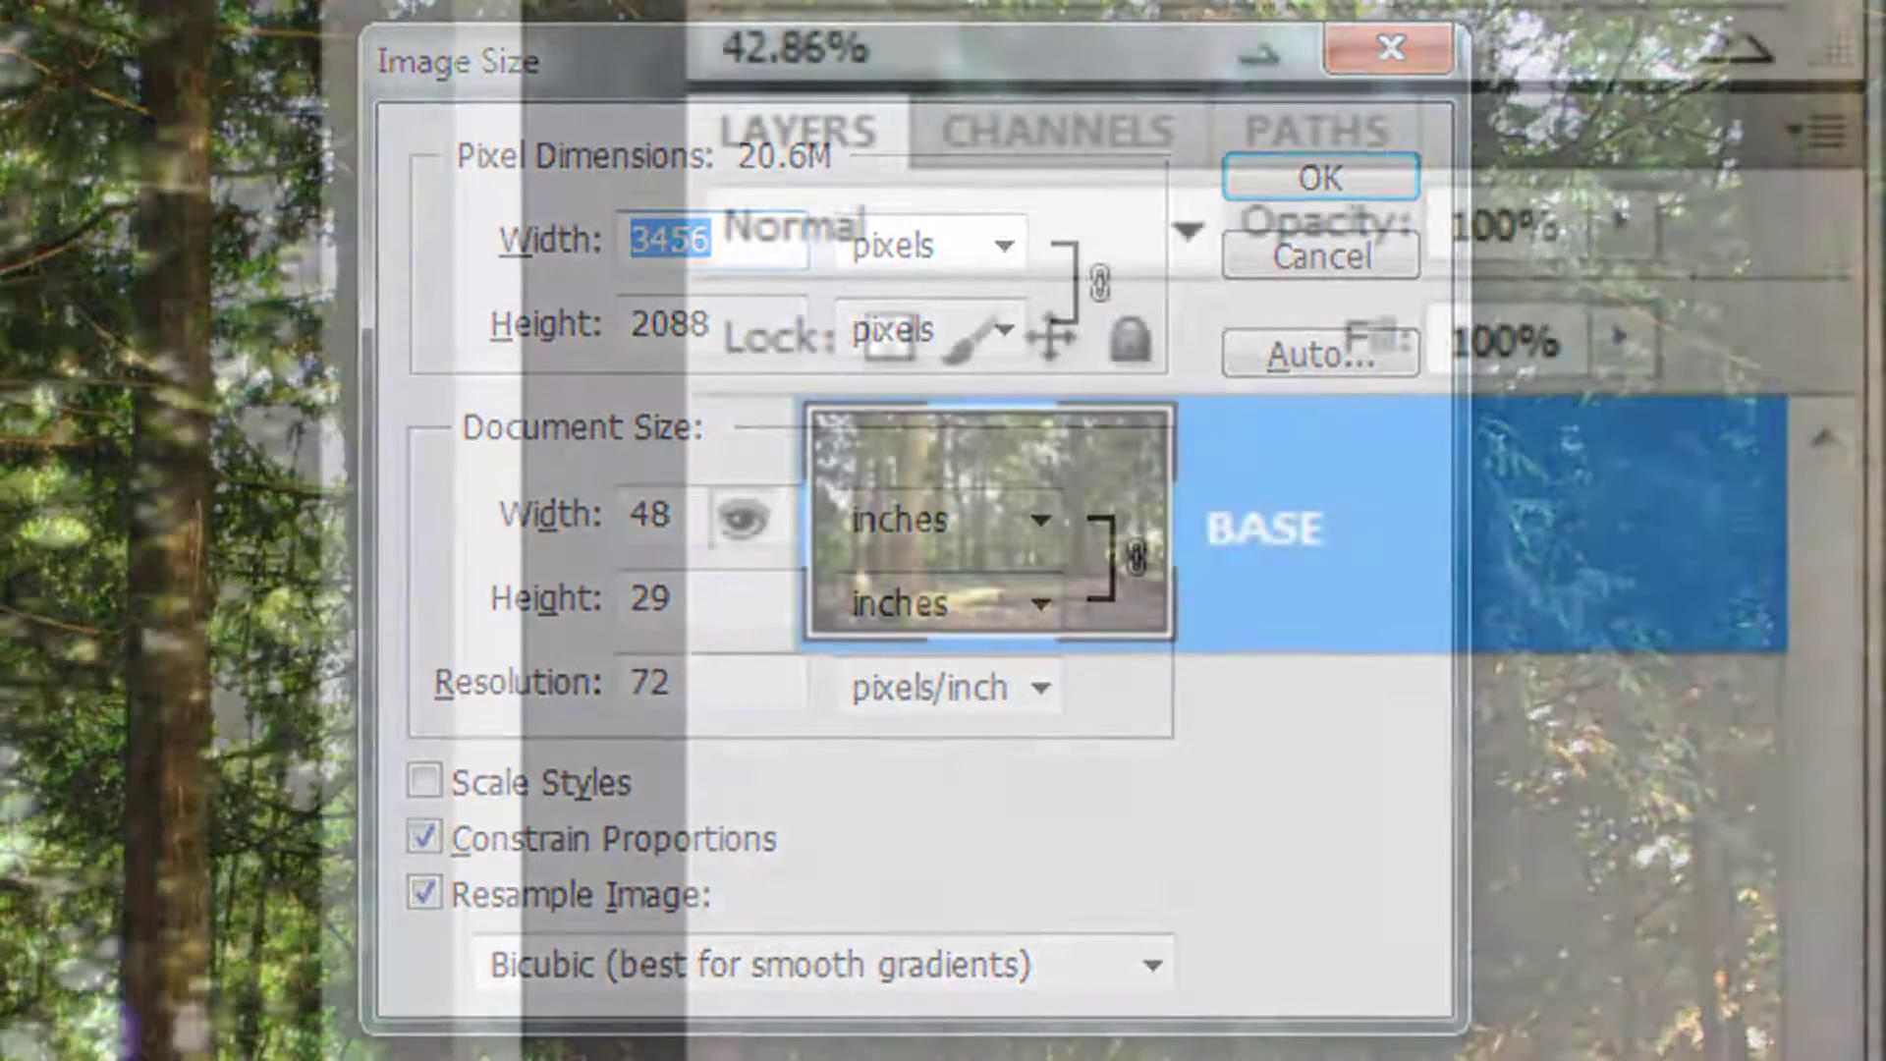
Step: Duplicate the BASE layer with Ctrl+J and desaturate the BASE copy to black and white
click(1294, 540)
key(ctrl+j)
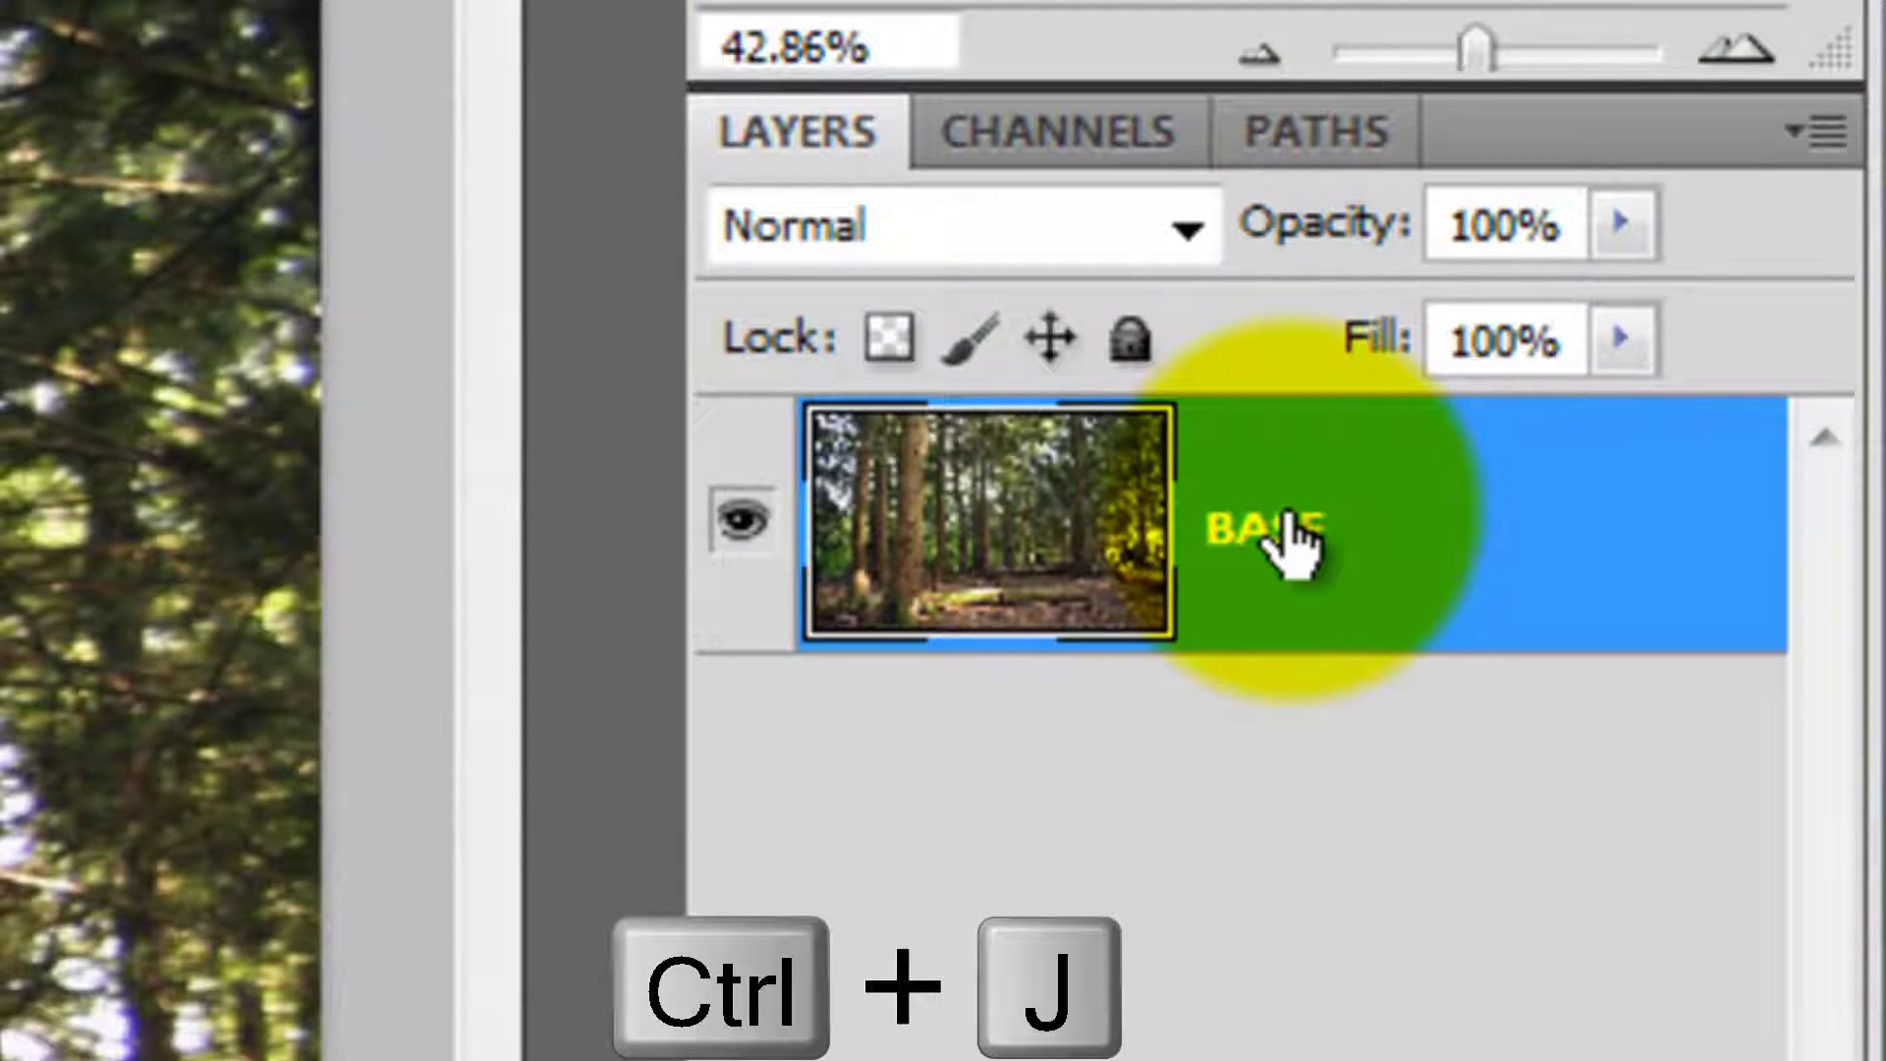
key(ctrl+j)
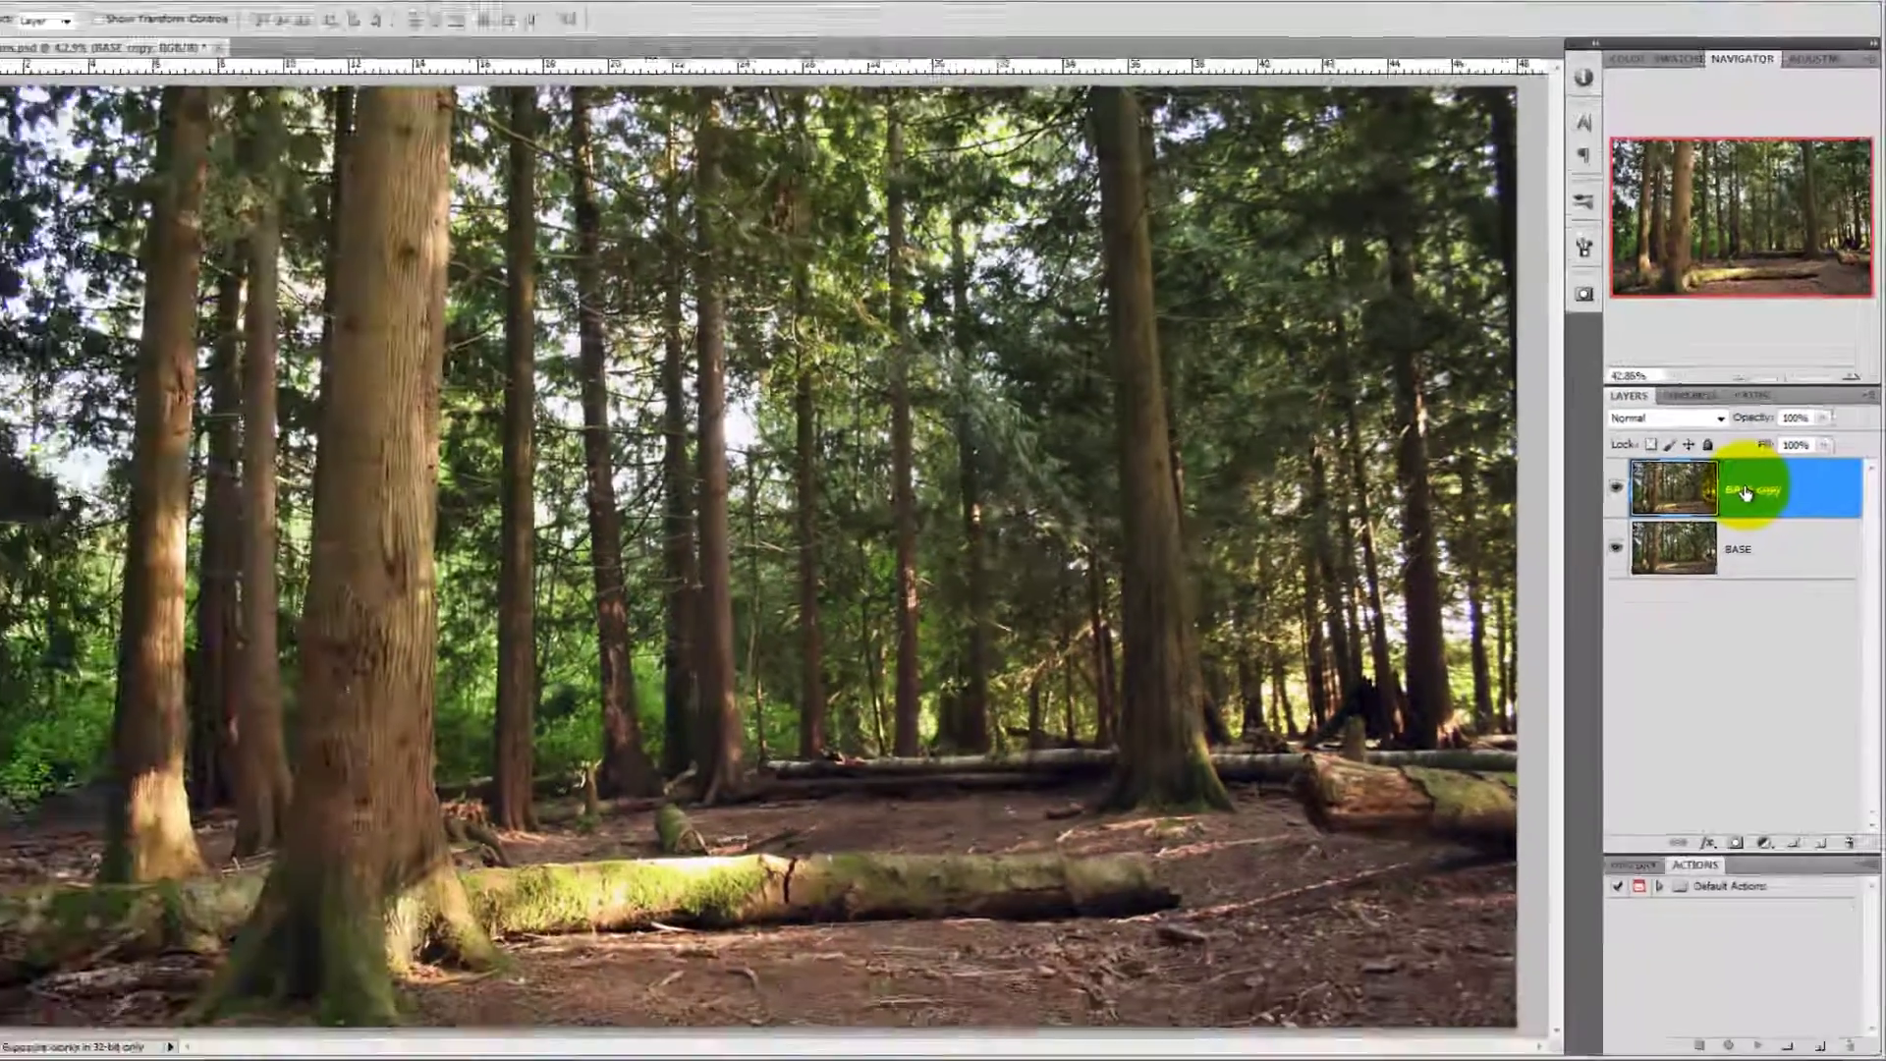
key(ctrl+shift+u)
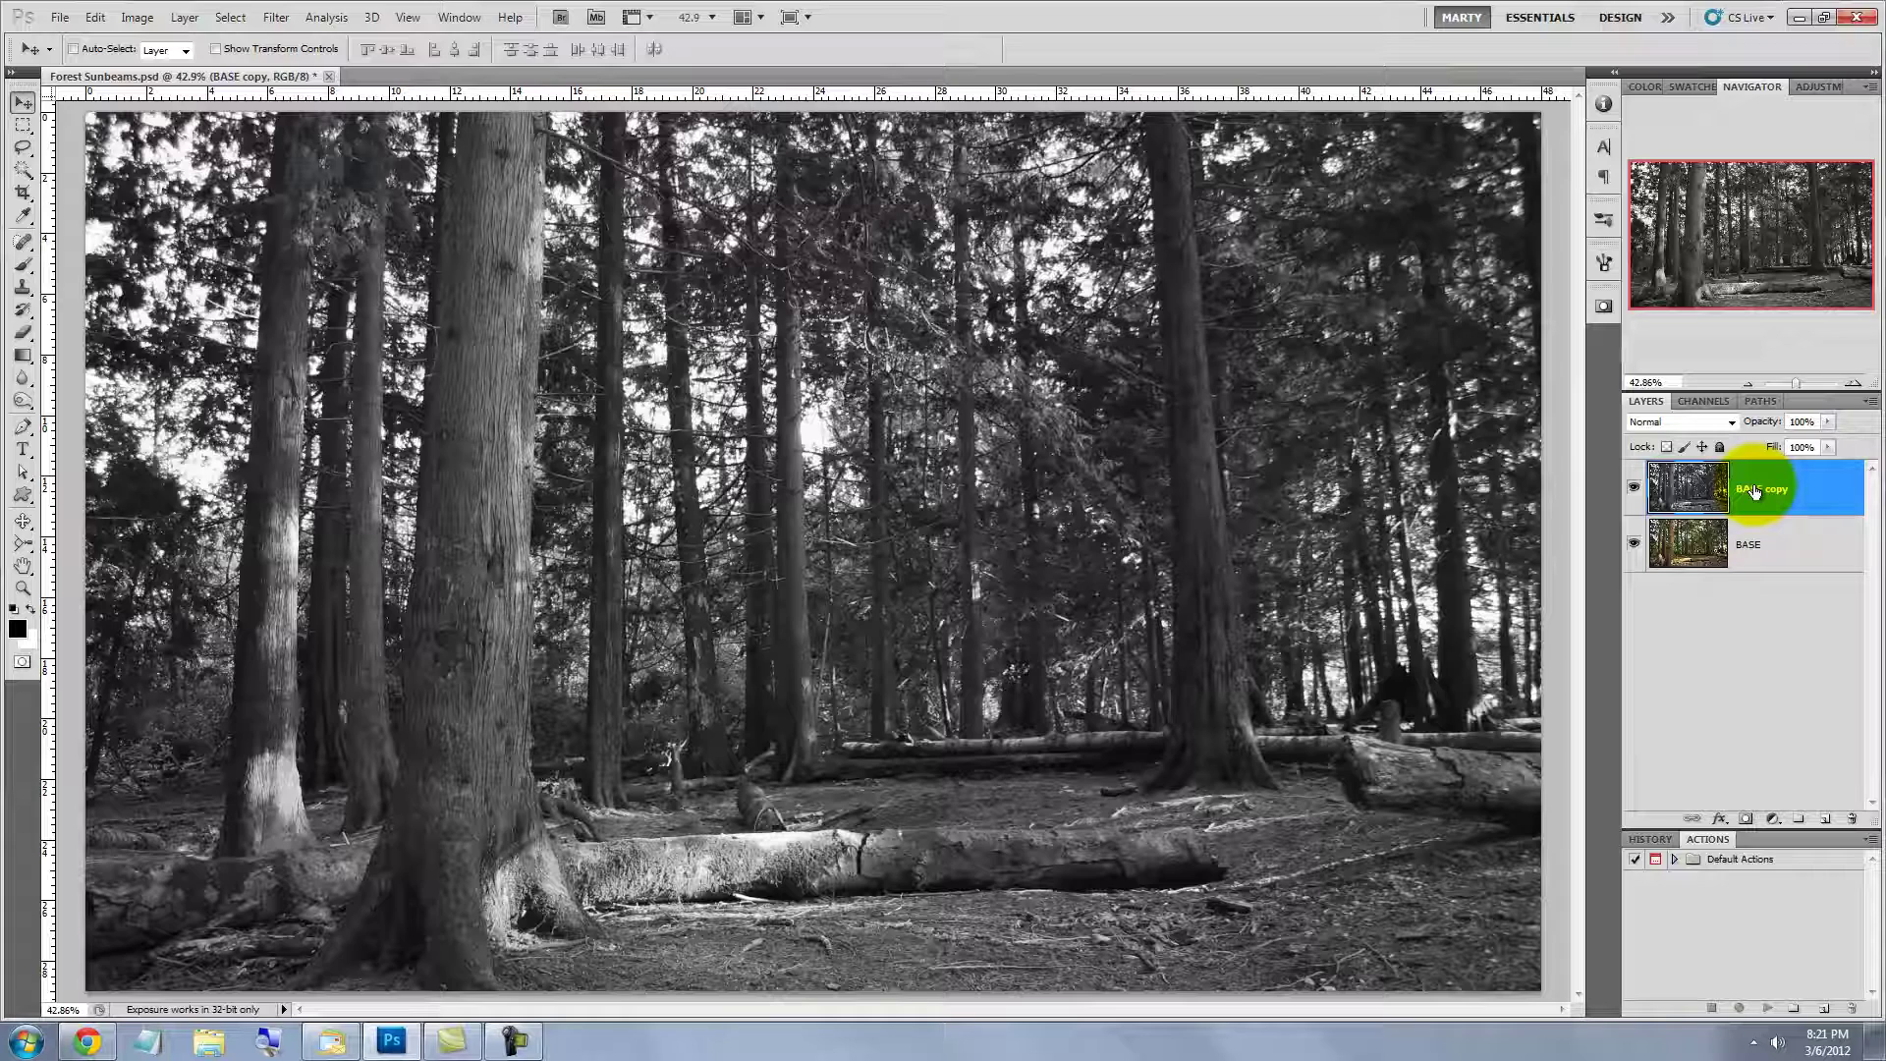
Step: Apply Levels with the input black point at 221 so only the brightest sky gaps stay white
key(ctrl+l)
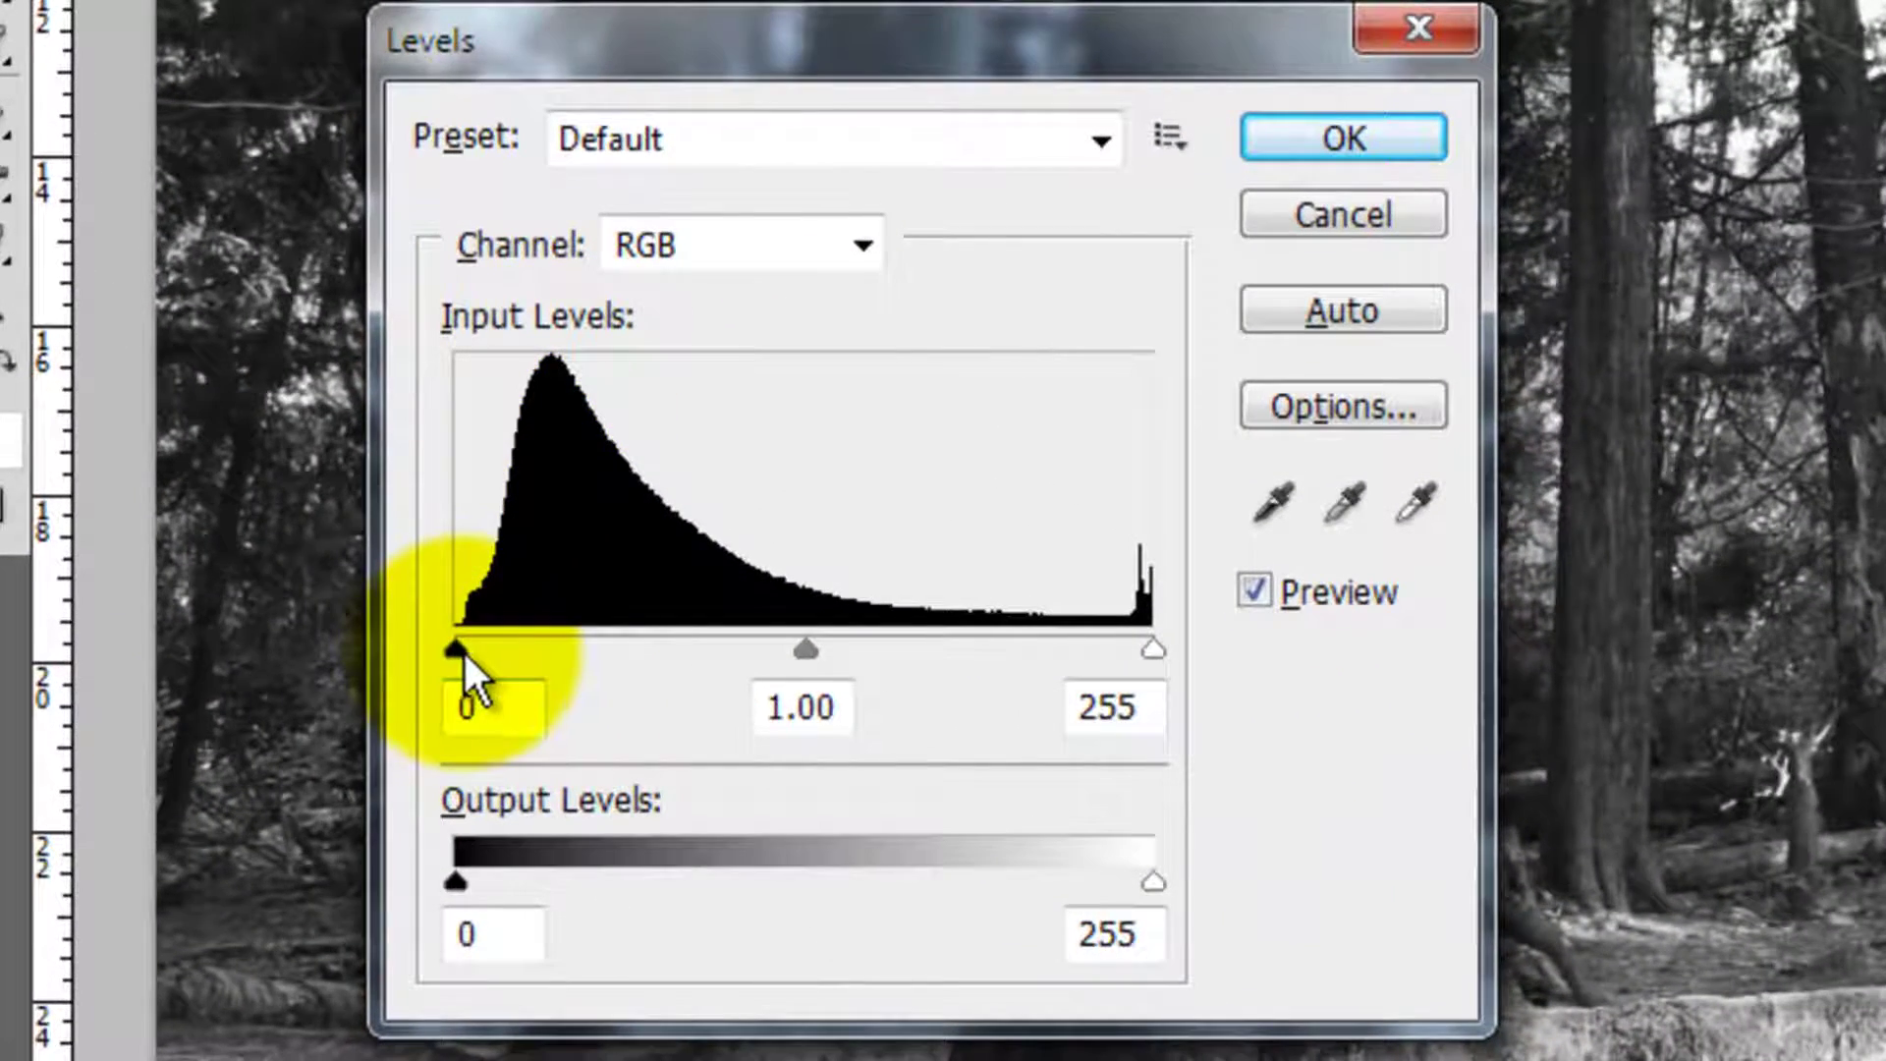
drag(463, 650, 1059, 658)
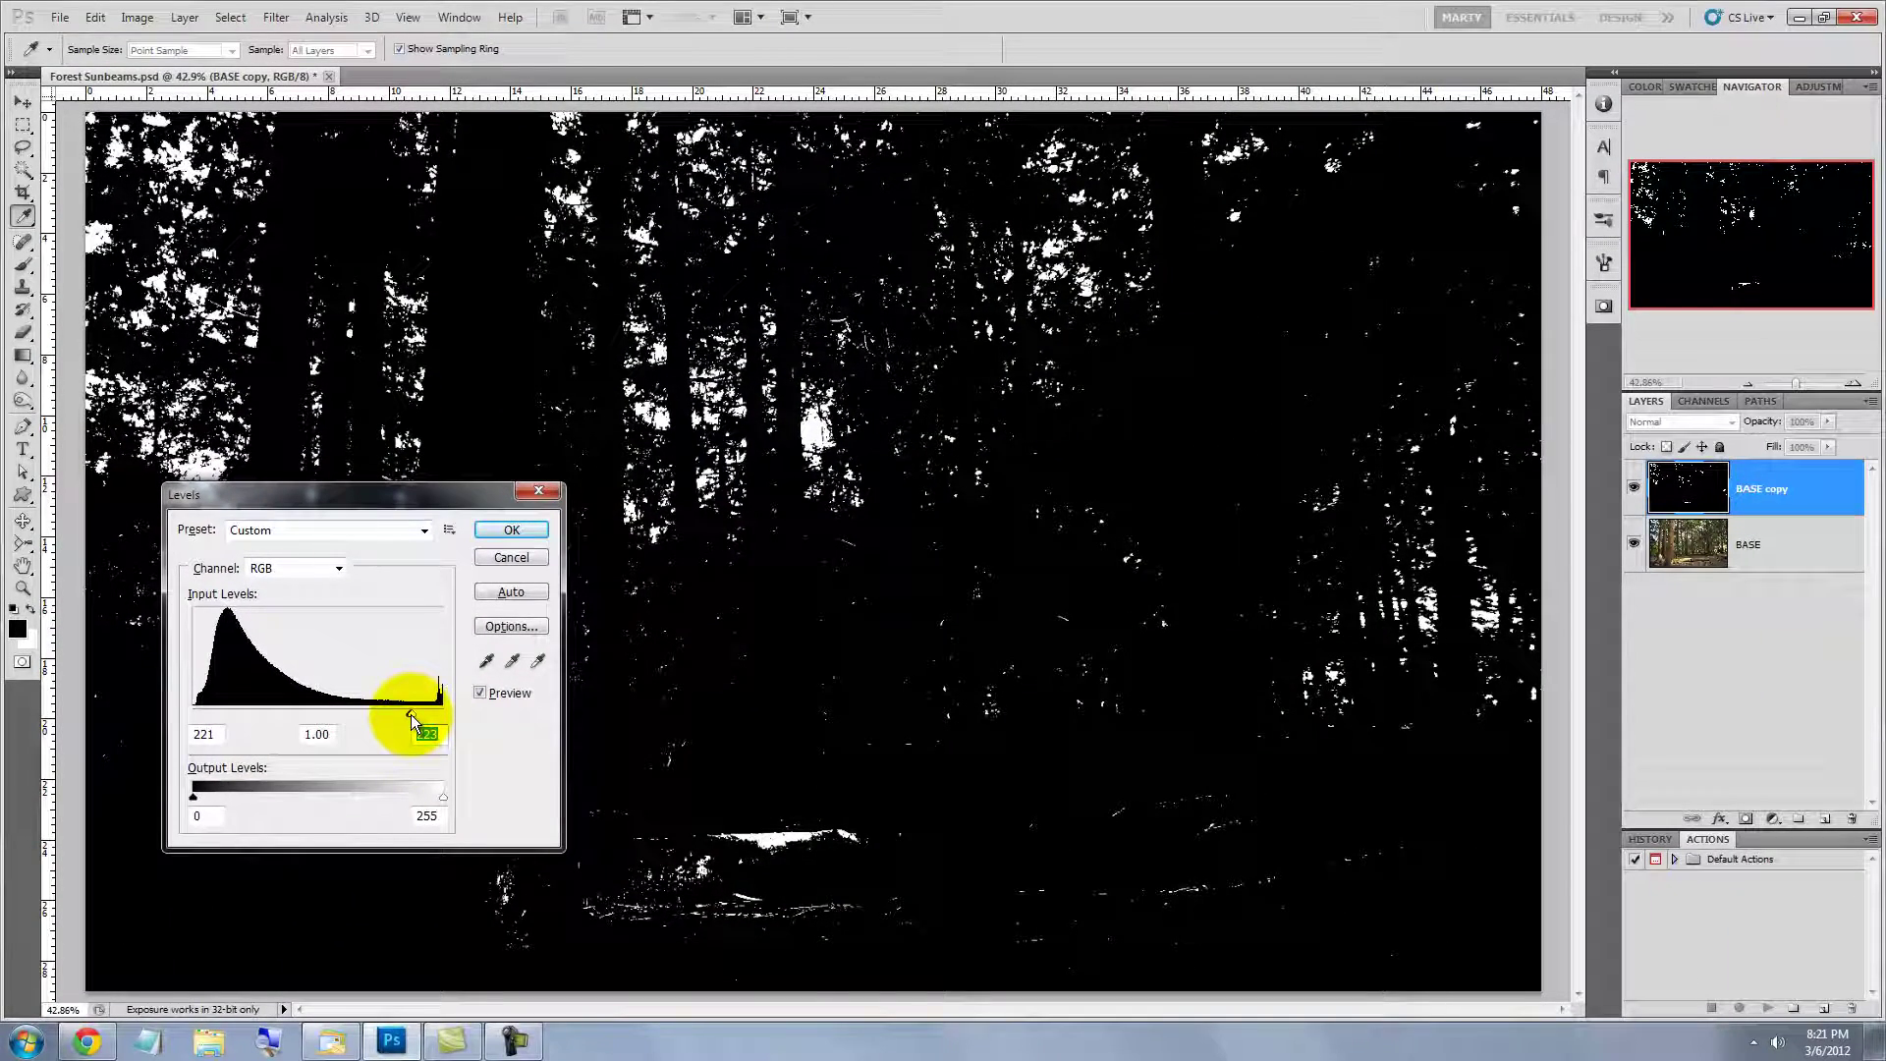
click(524, 537)
key(v)
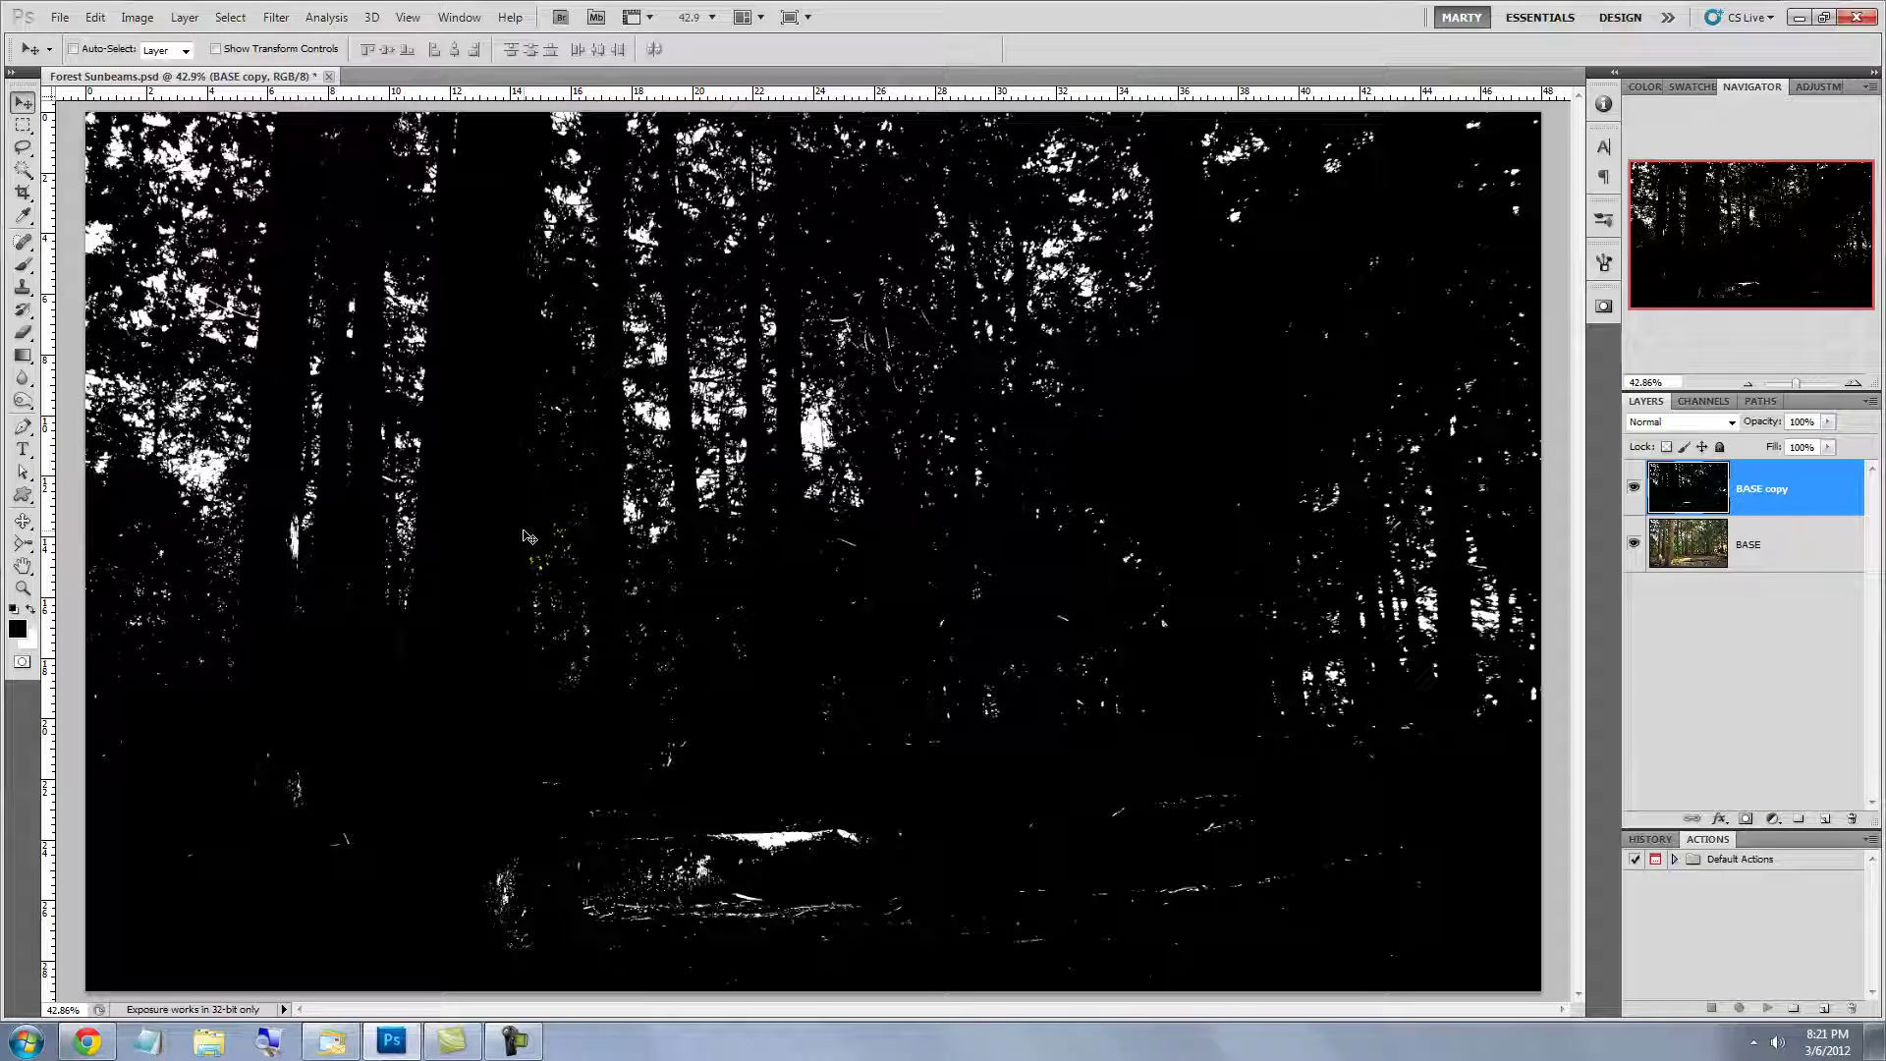
Step: Paint black with the brush at 100% opacity over the bright fallen log and lower highlights
key(b)
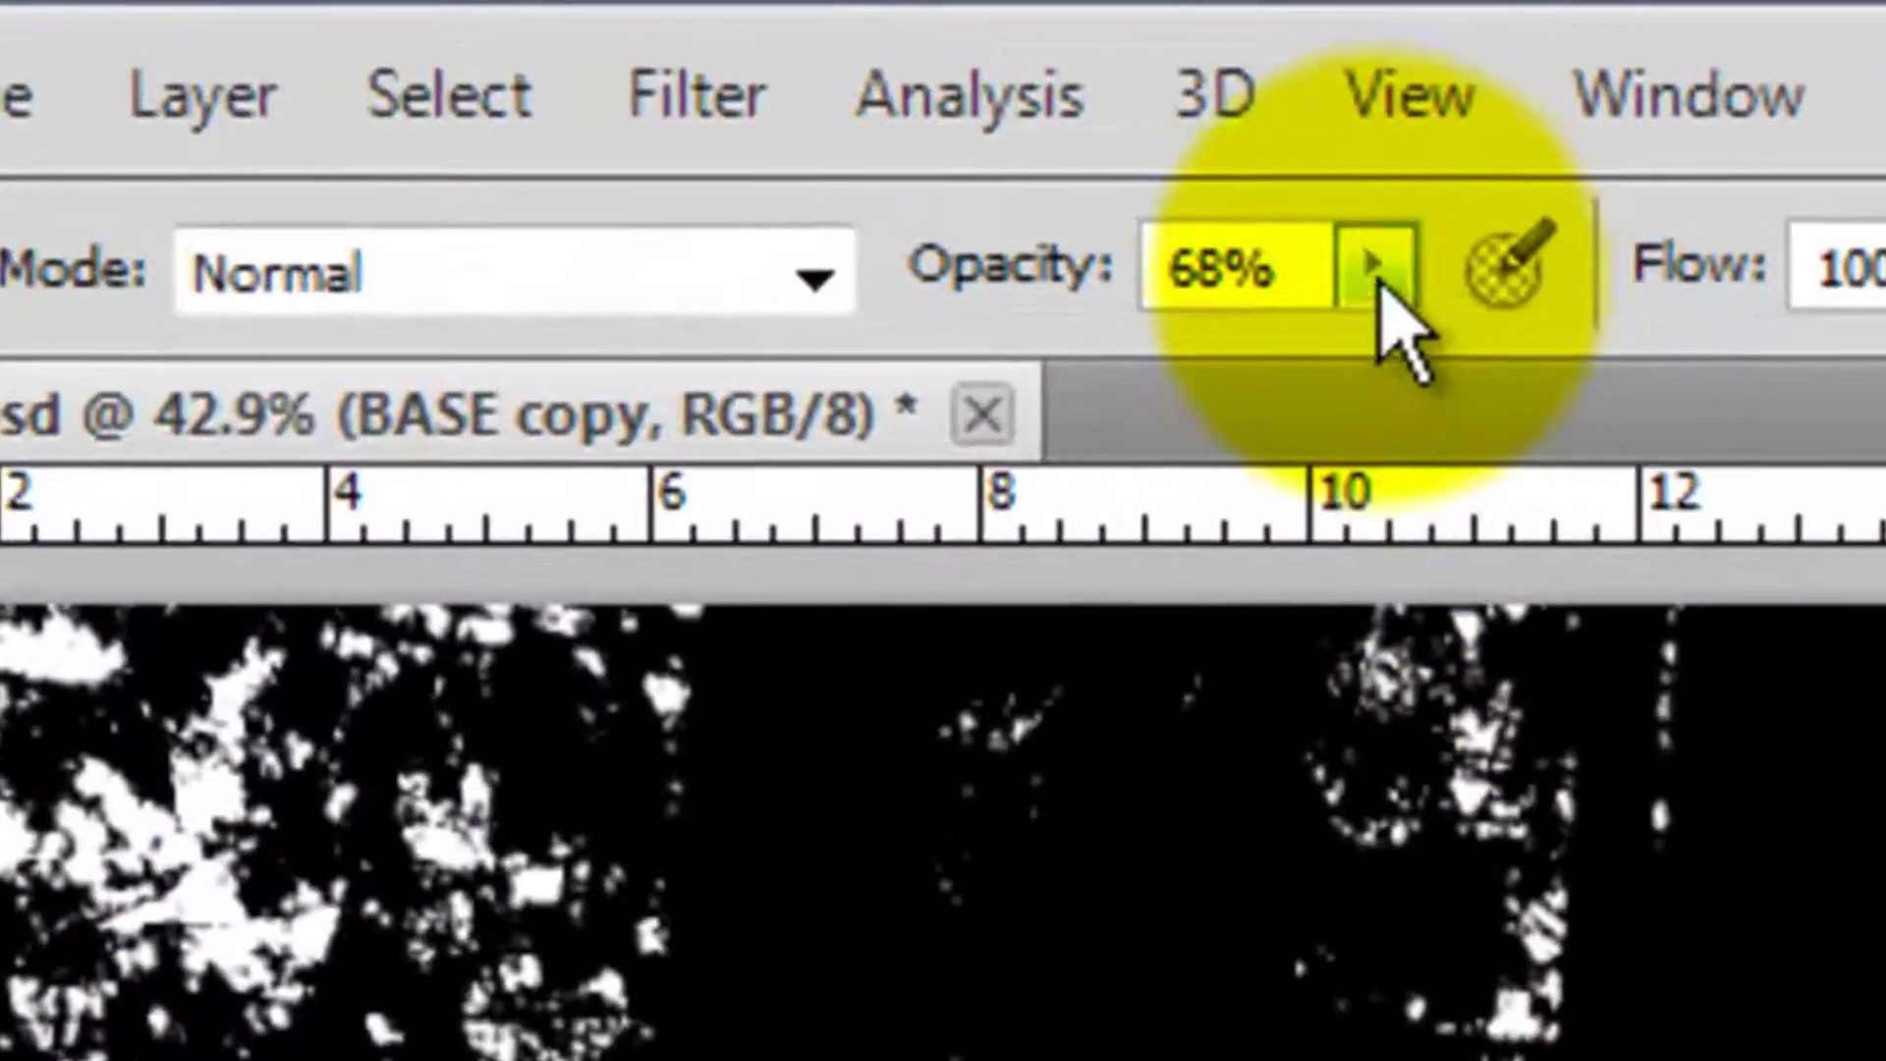
click(401, 49)
drag(1374, 371, 1552, 368)
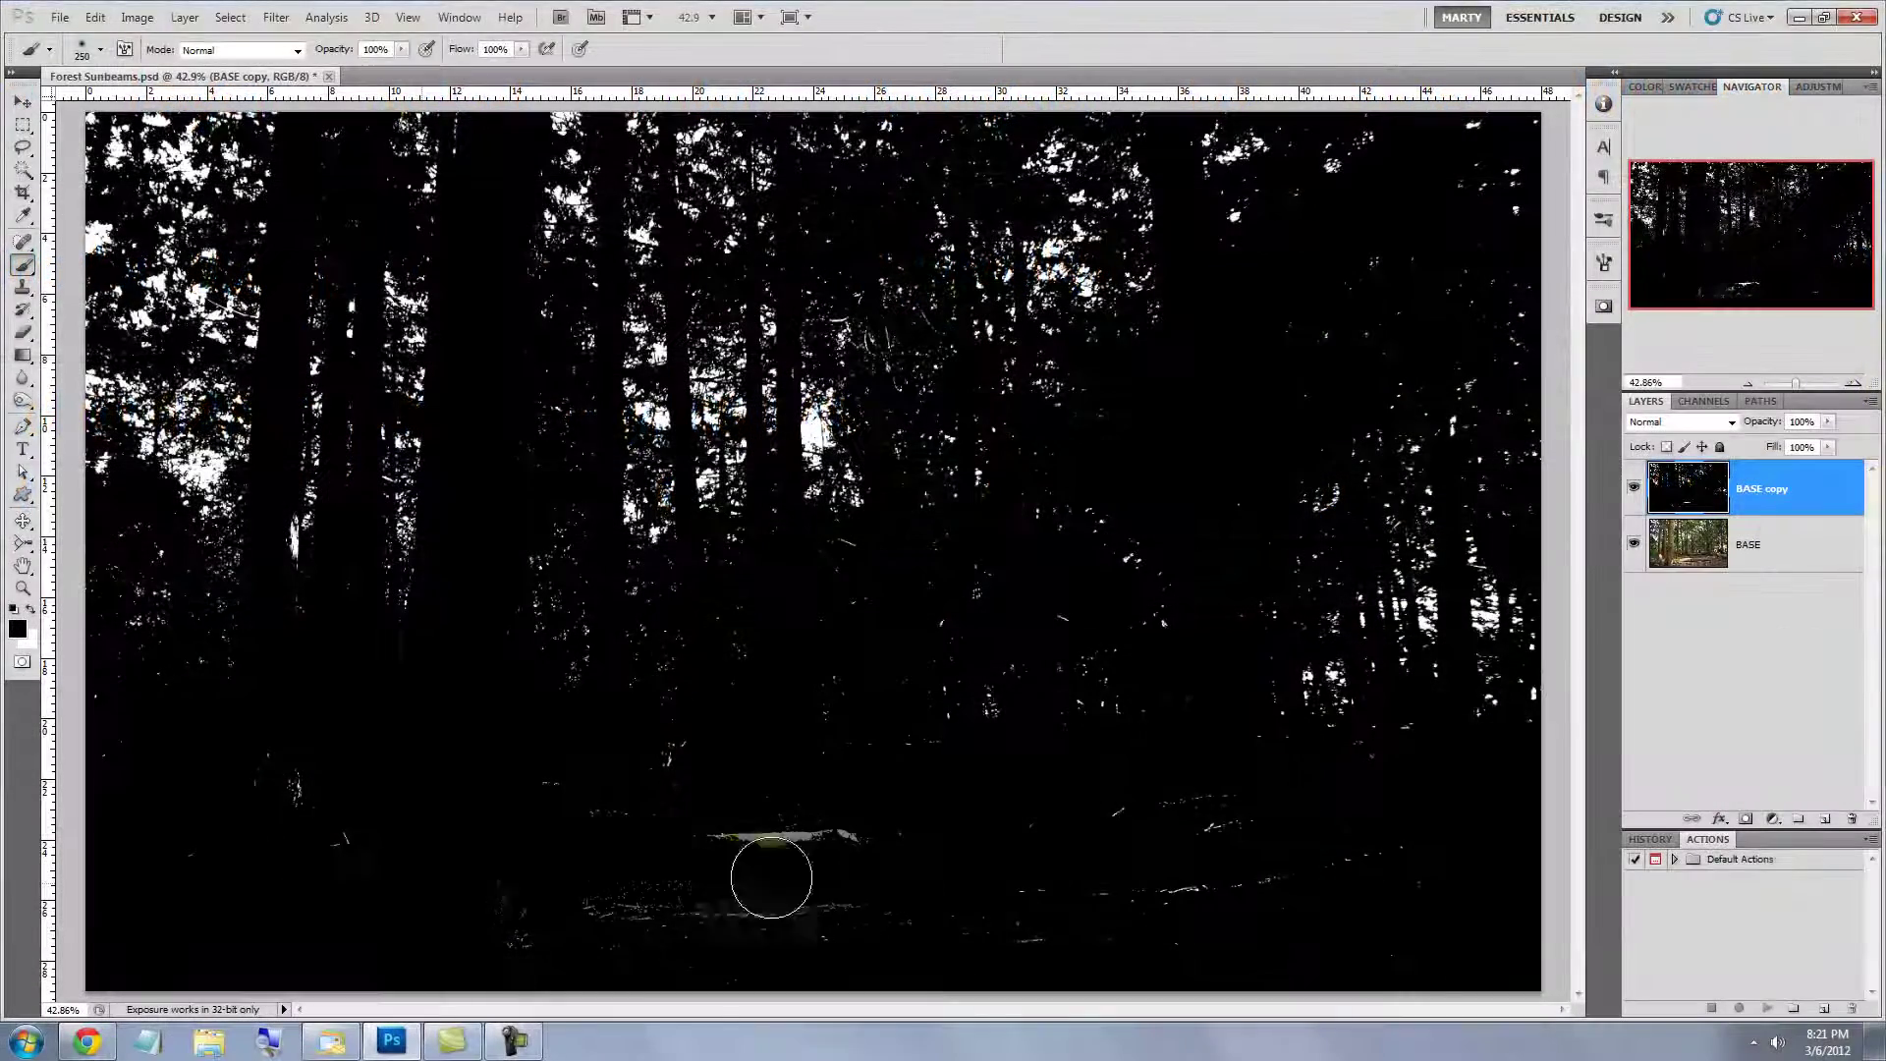
mouse_move(771, 877)
mouse_down()
mouse_move(952, 968)
mouse_move(1423, 859)
mouse_move(1345, 815)
mouse_move(705, 889)
mouse_move(339, 857)
mouse_move(310, 785)
mouse_up()
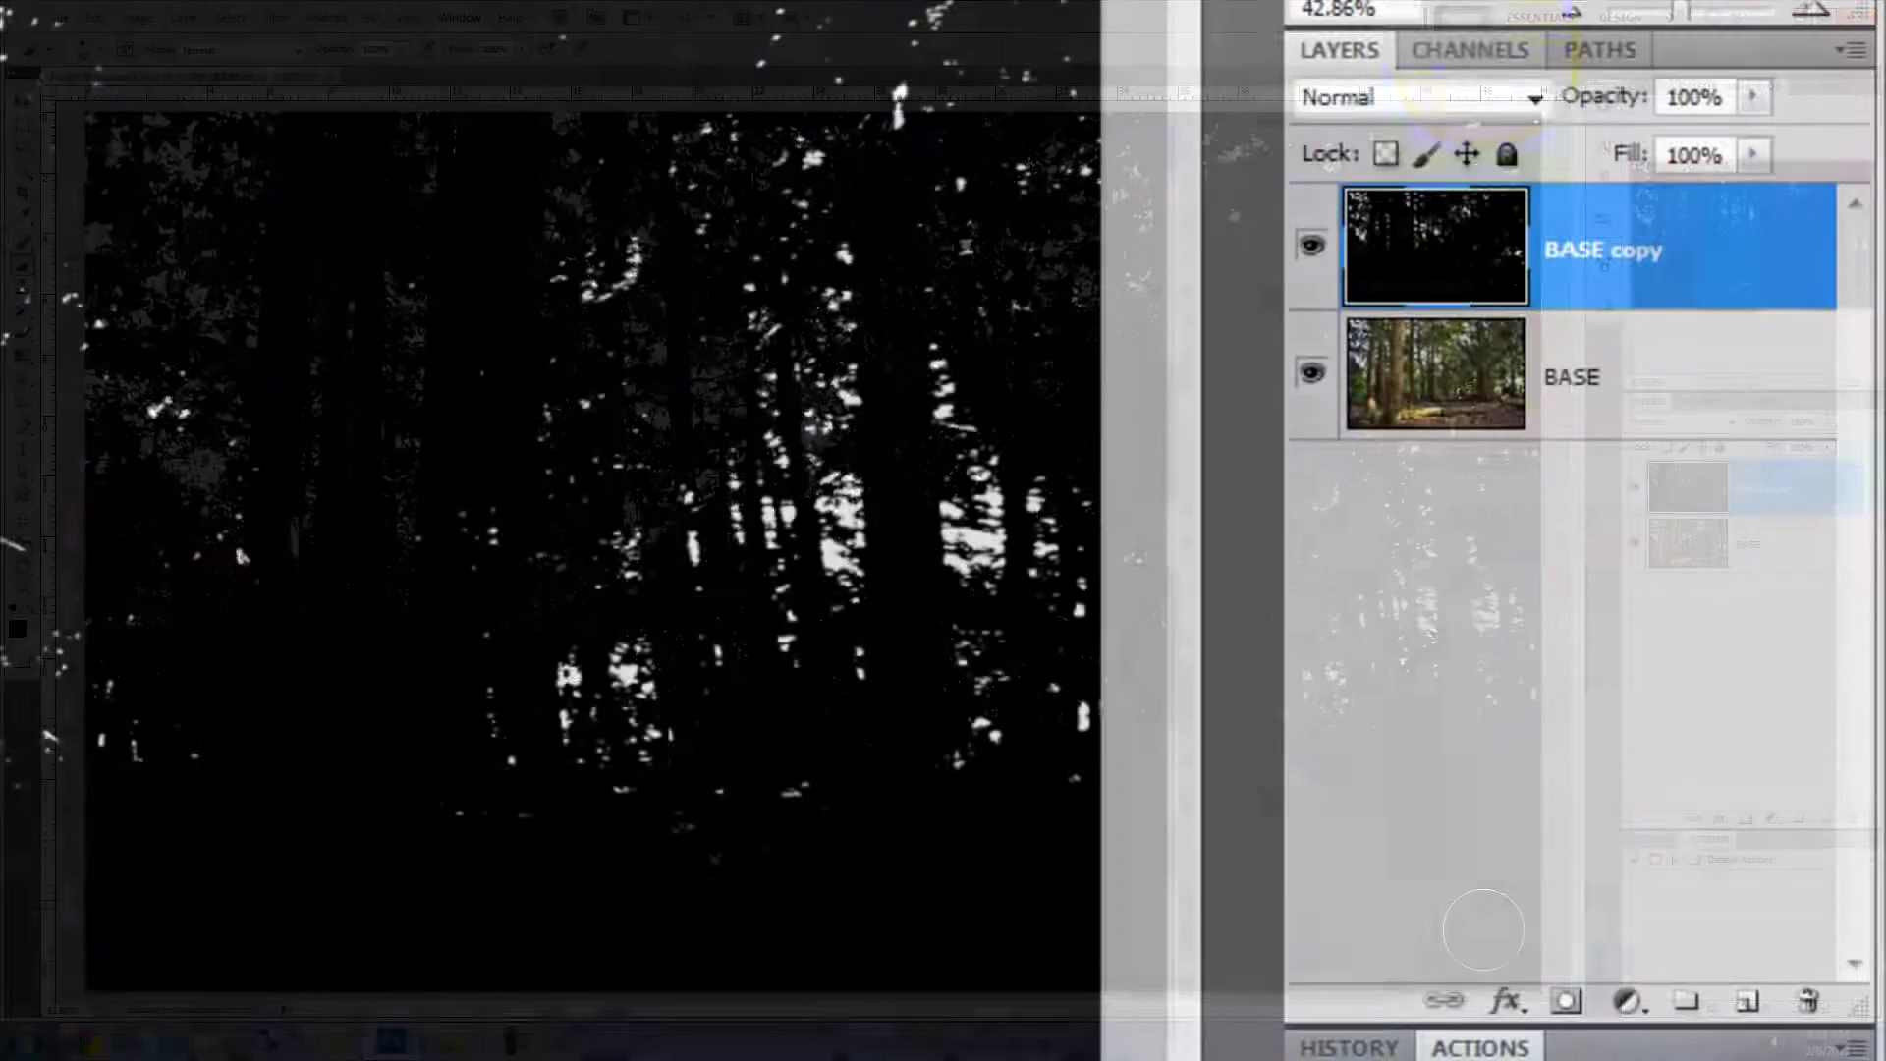
Step: Load the RGB channel as a selection, fill it on new Layer 1, and delete BASE copy
click(1493, 54)
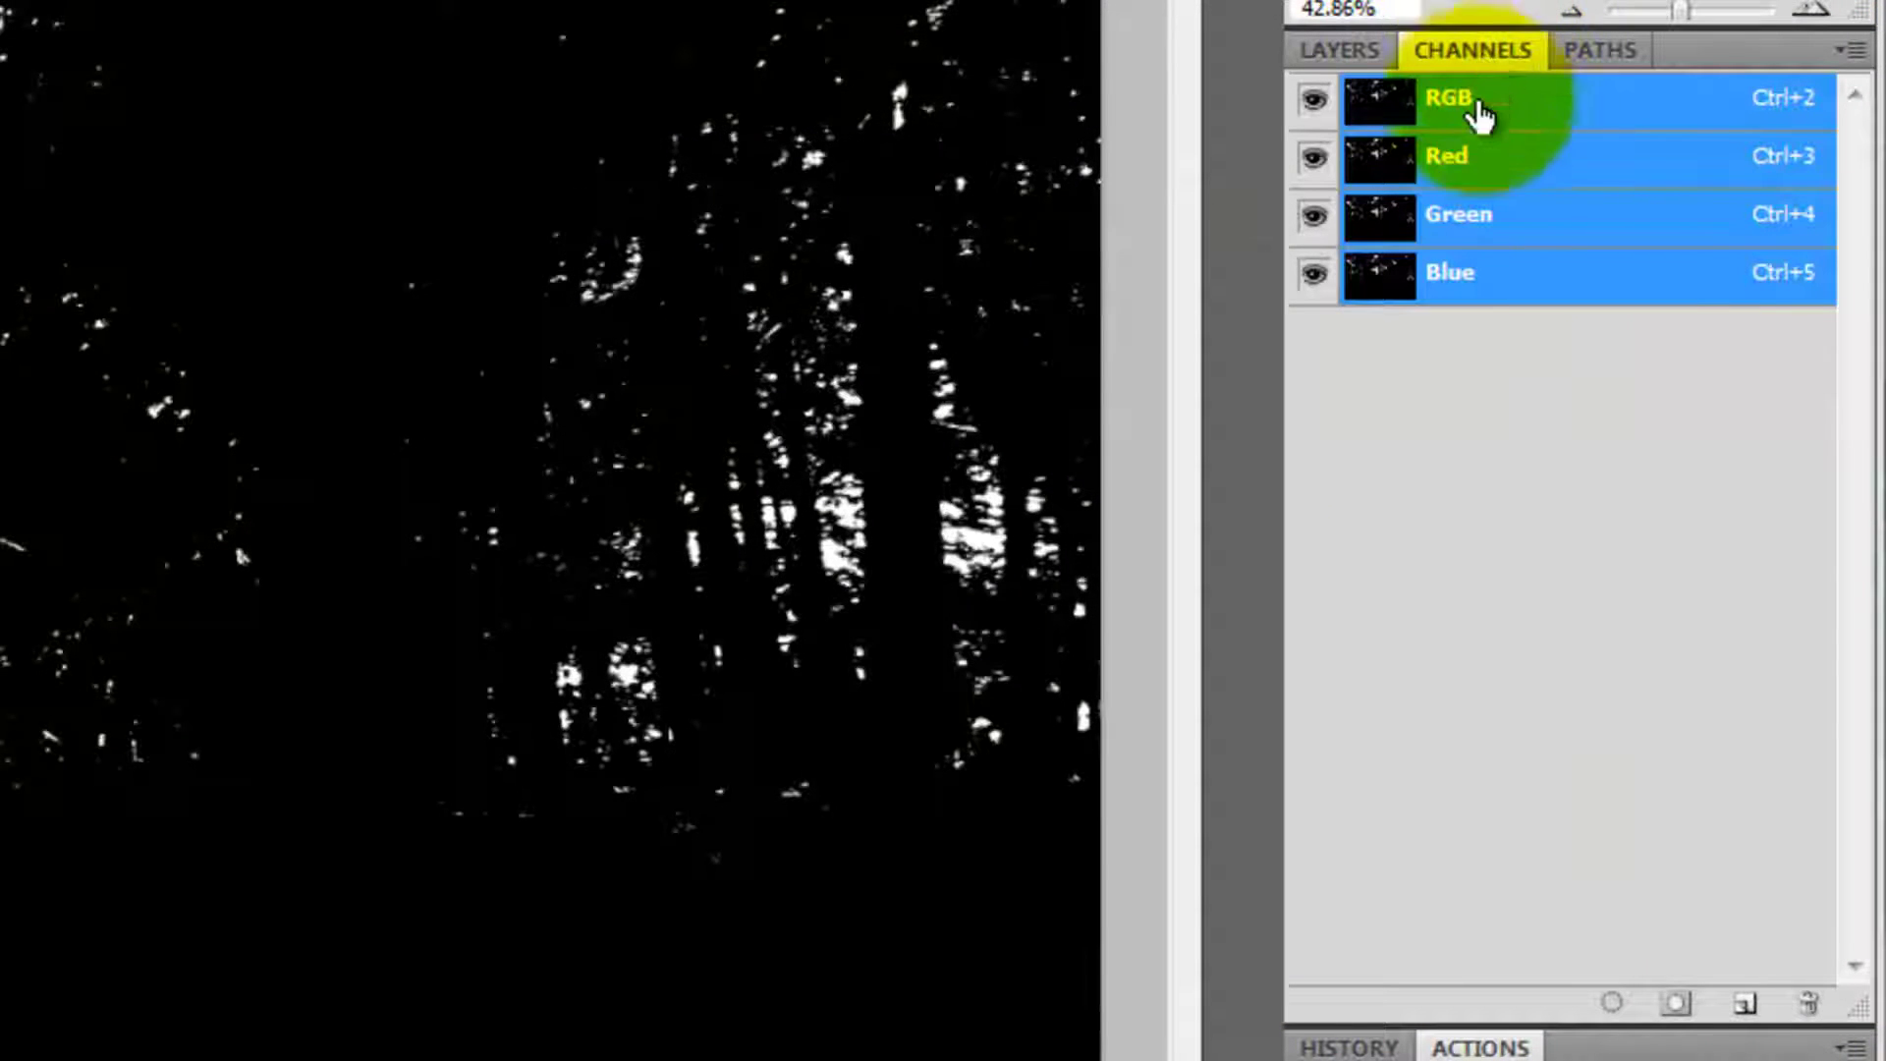
click(1611, 1003)
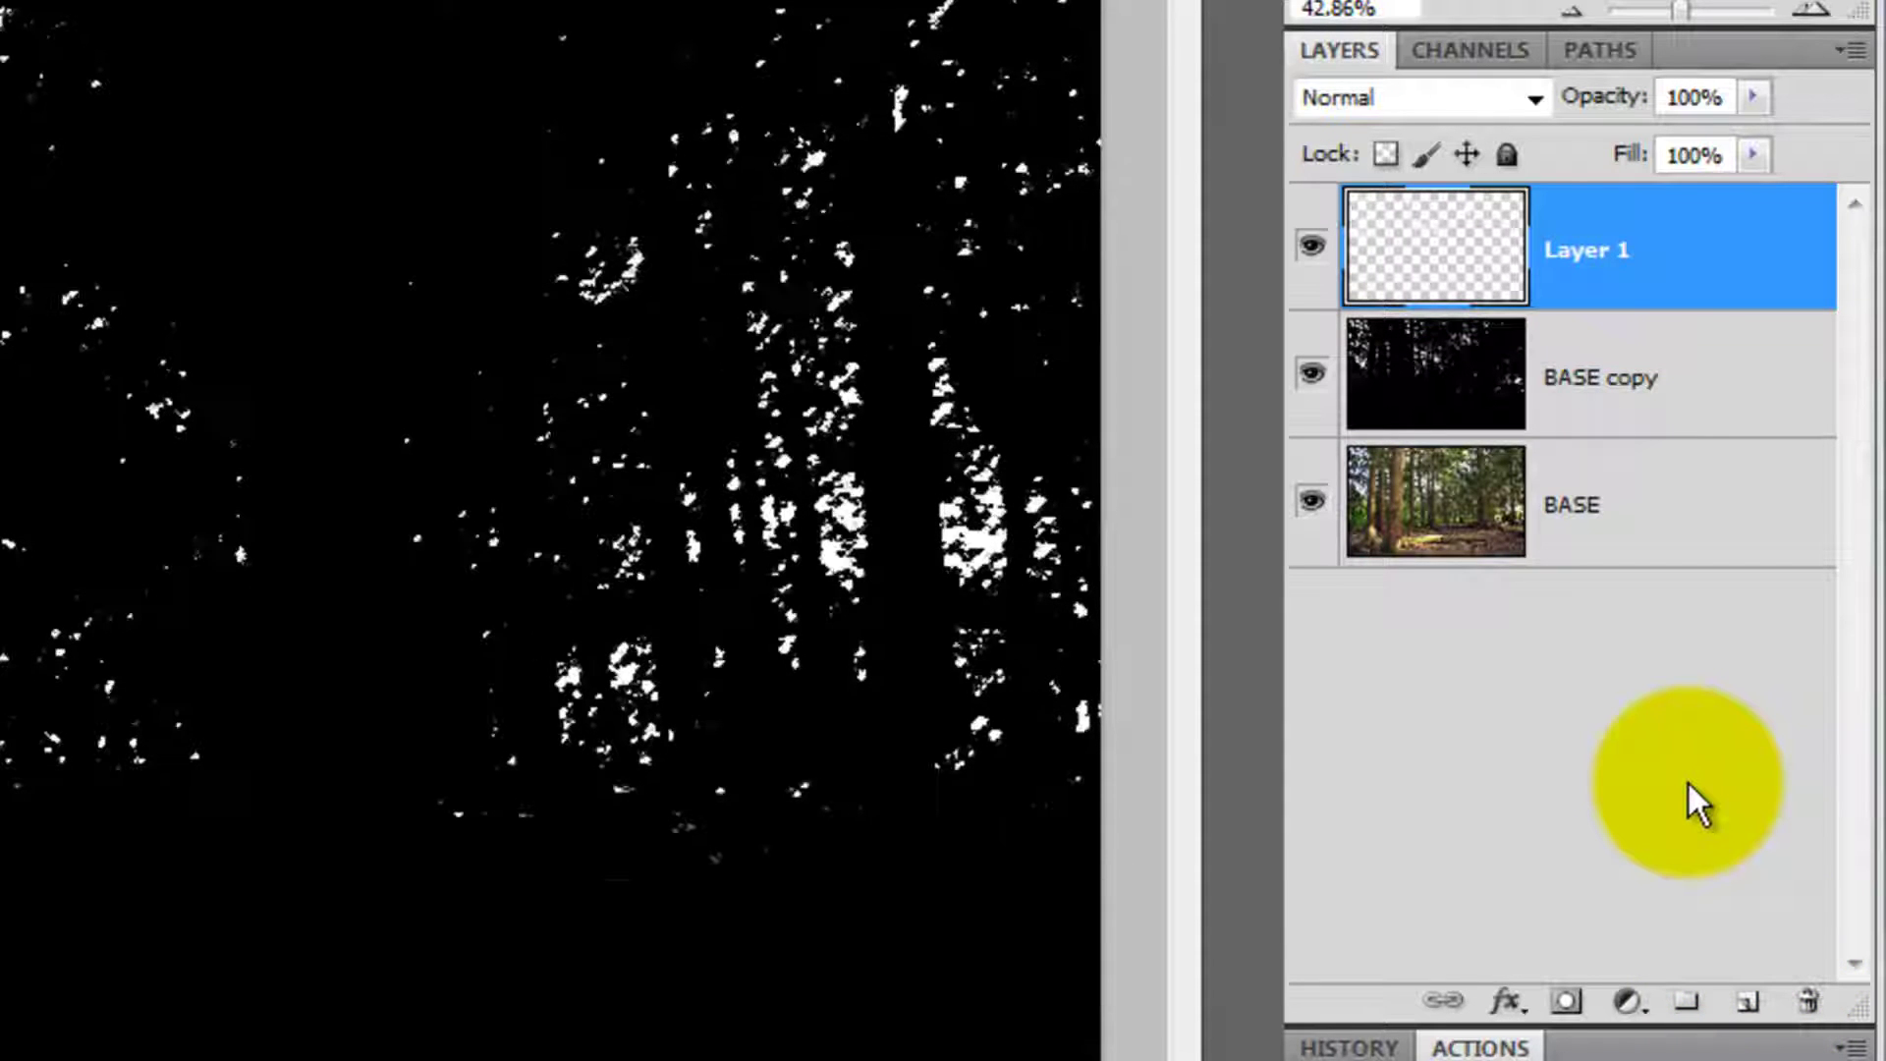
key(ctrl+Delete)
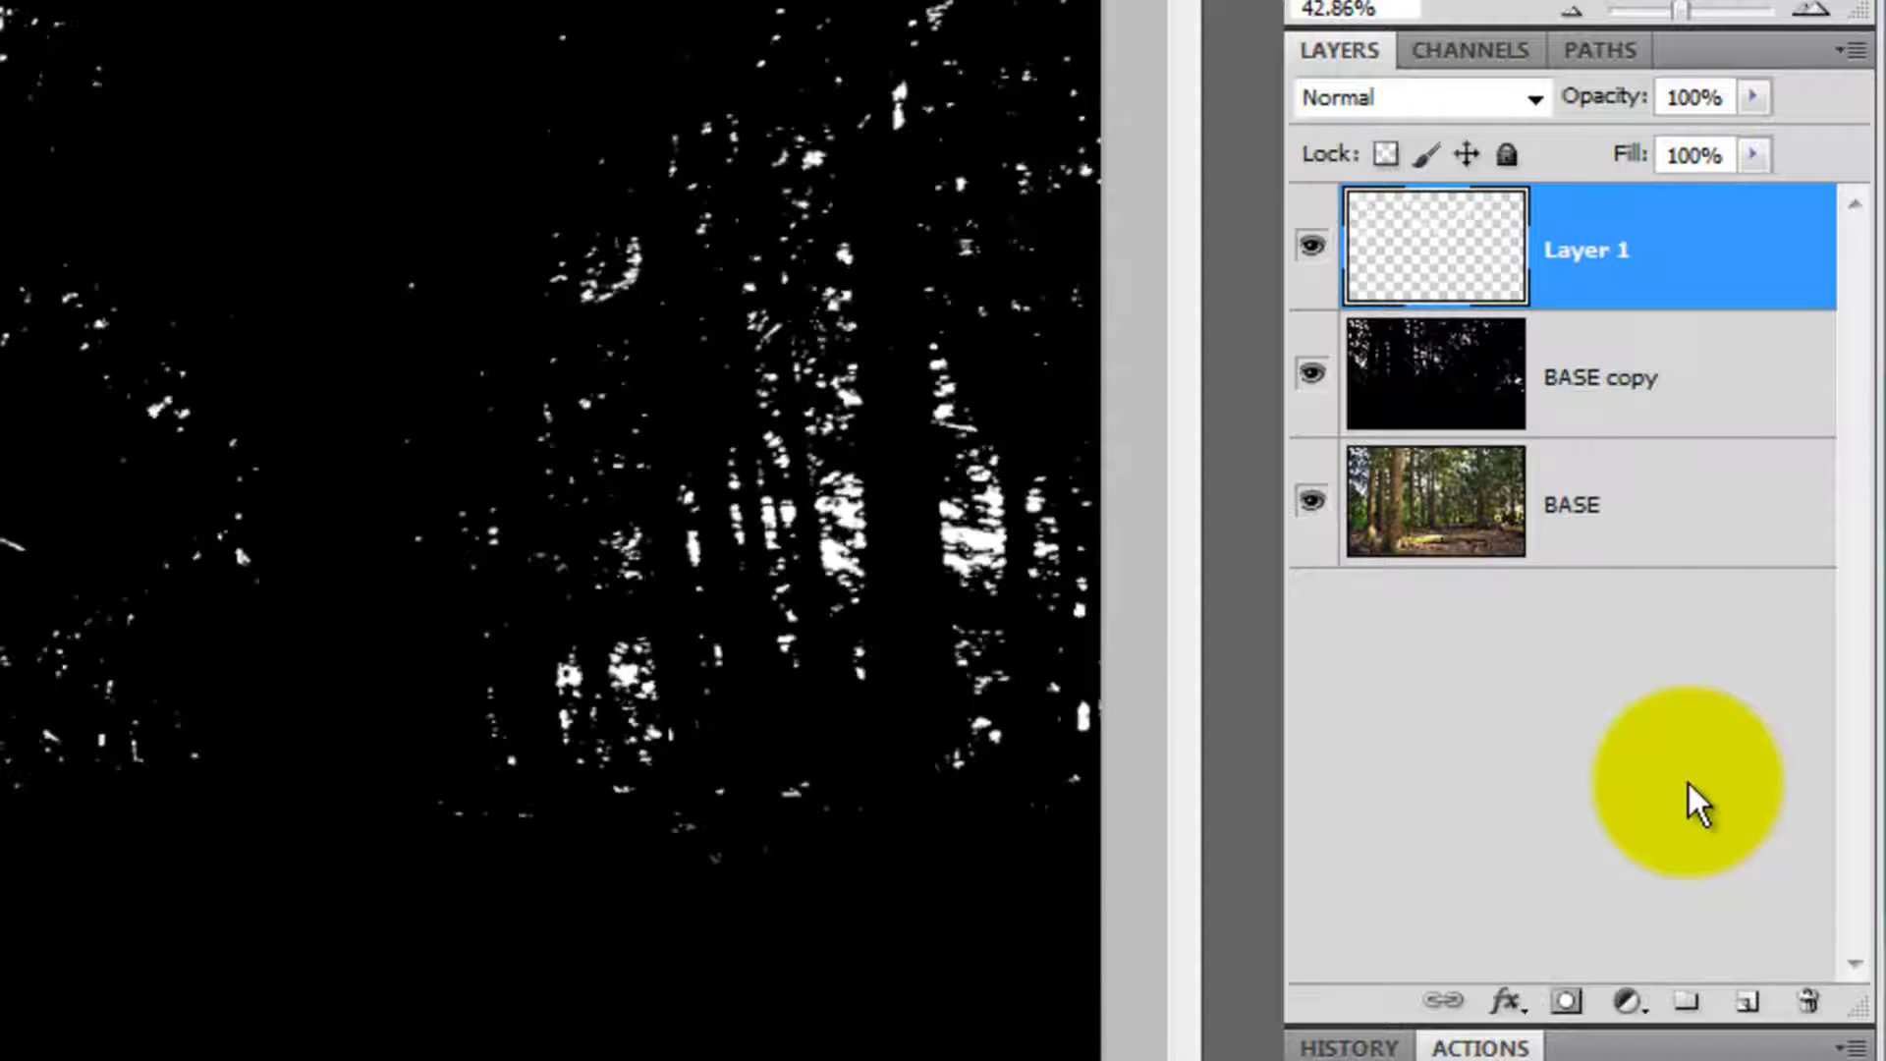
drag(1610, 393, 1835, 1003)
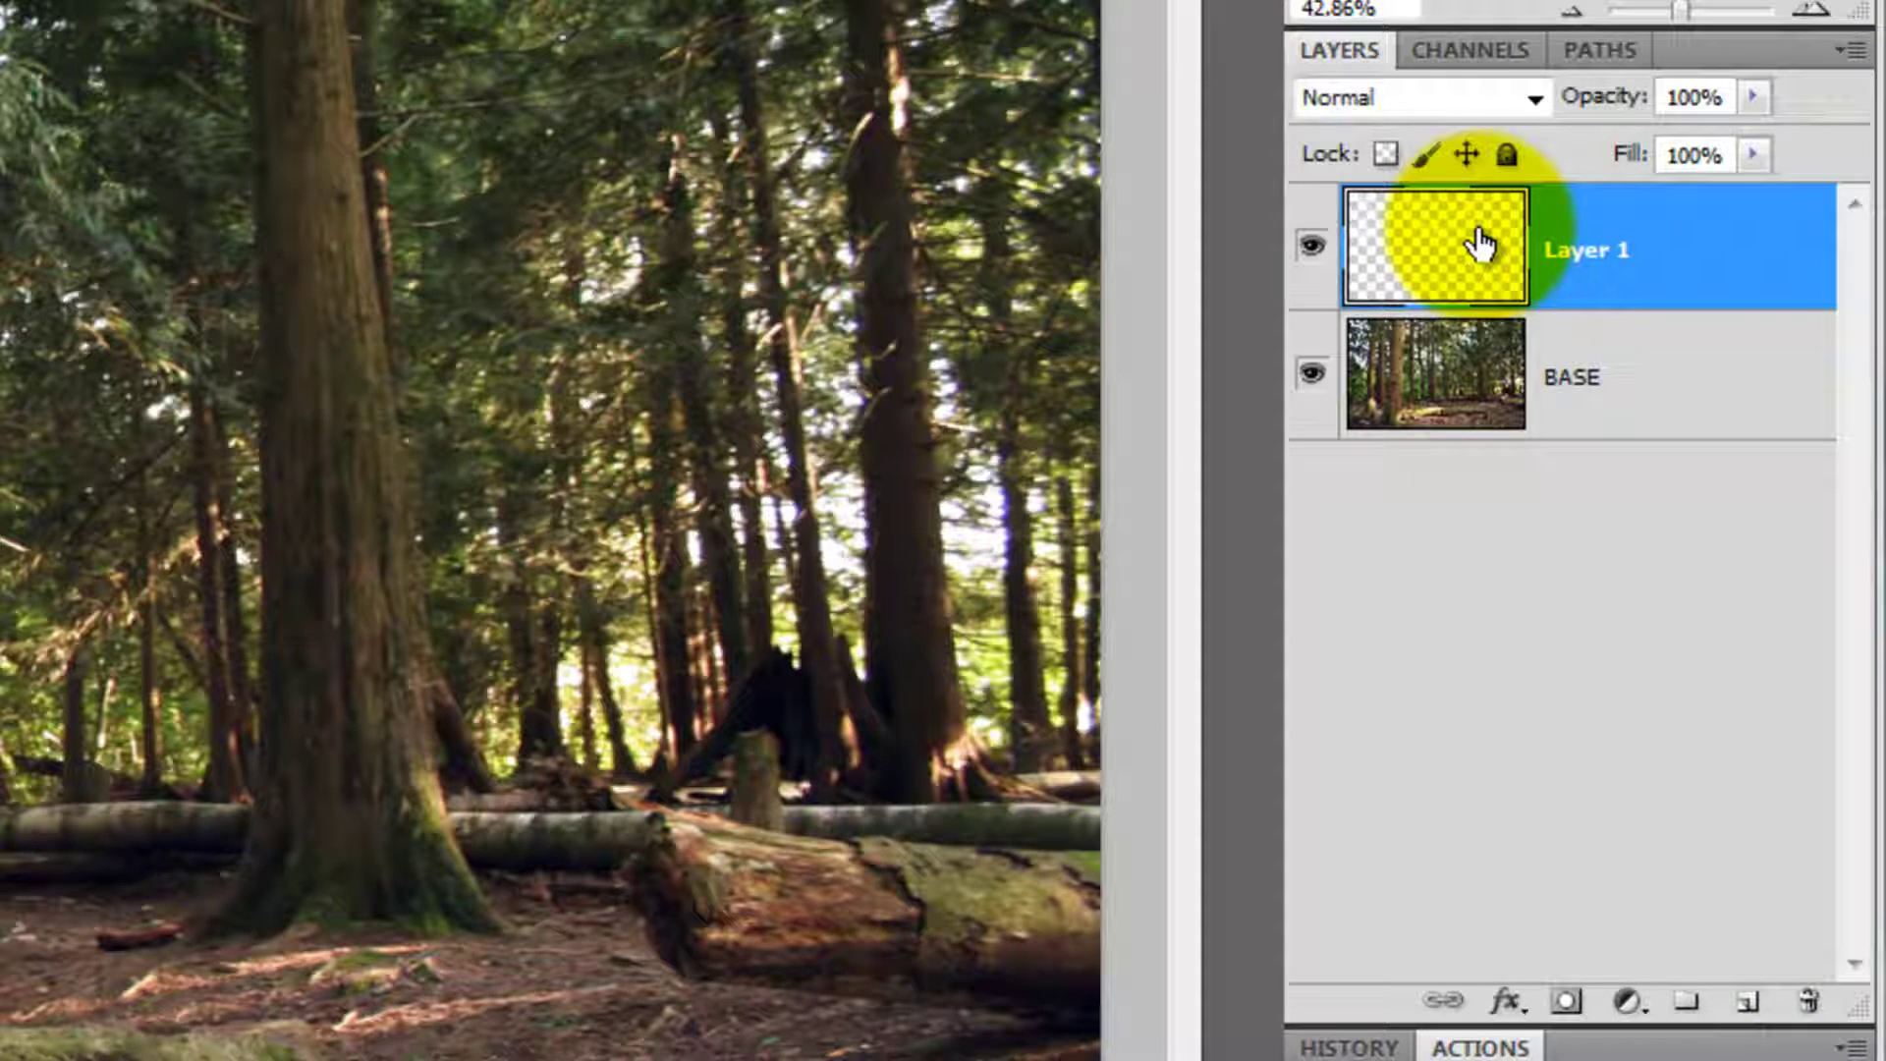
Step: Duplicate Layer 1 and apply a Zoom radial blur at Best quality to the copy
key(ctrl+j)
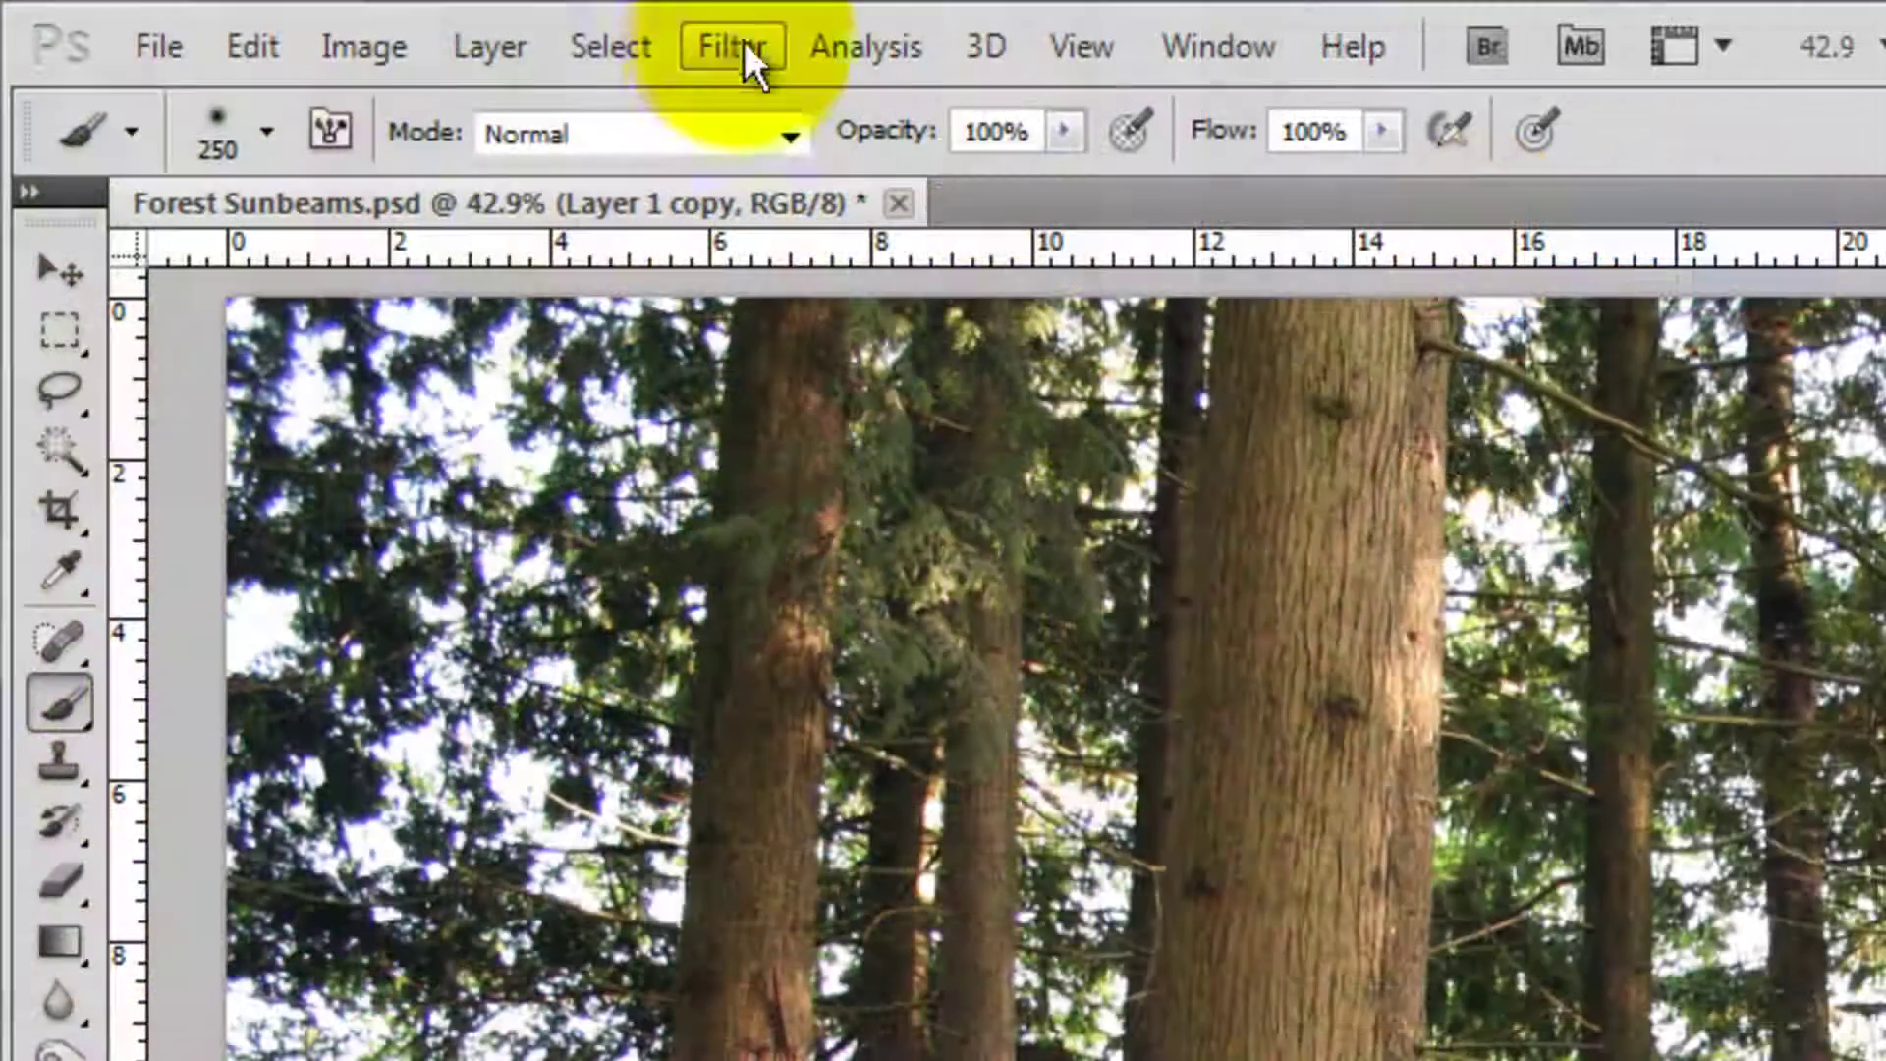
click(735, 46)
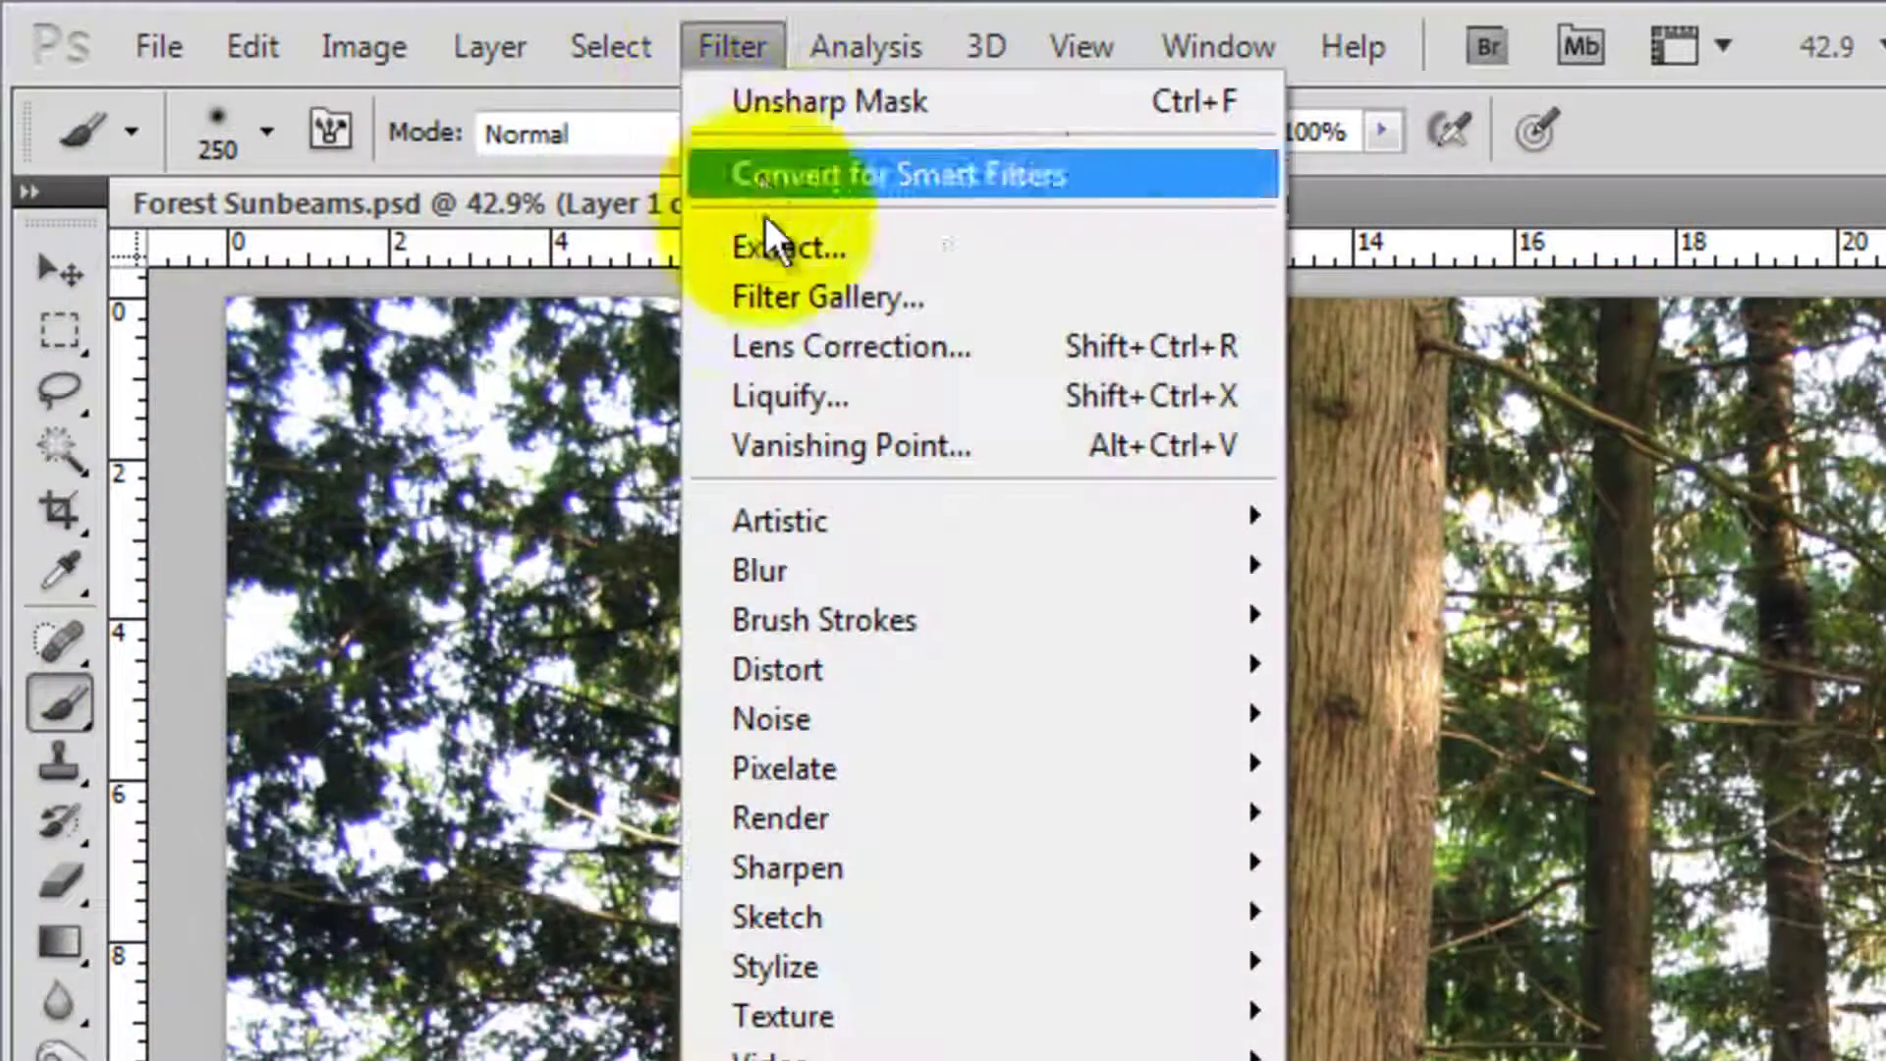
mouse_move(775, 565)
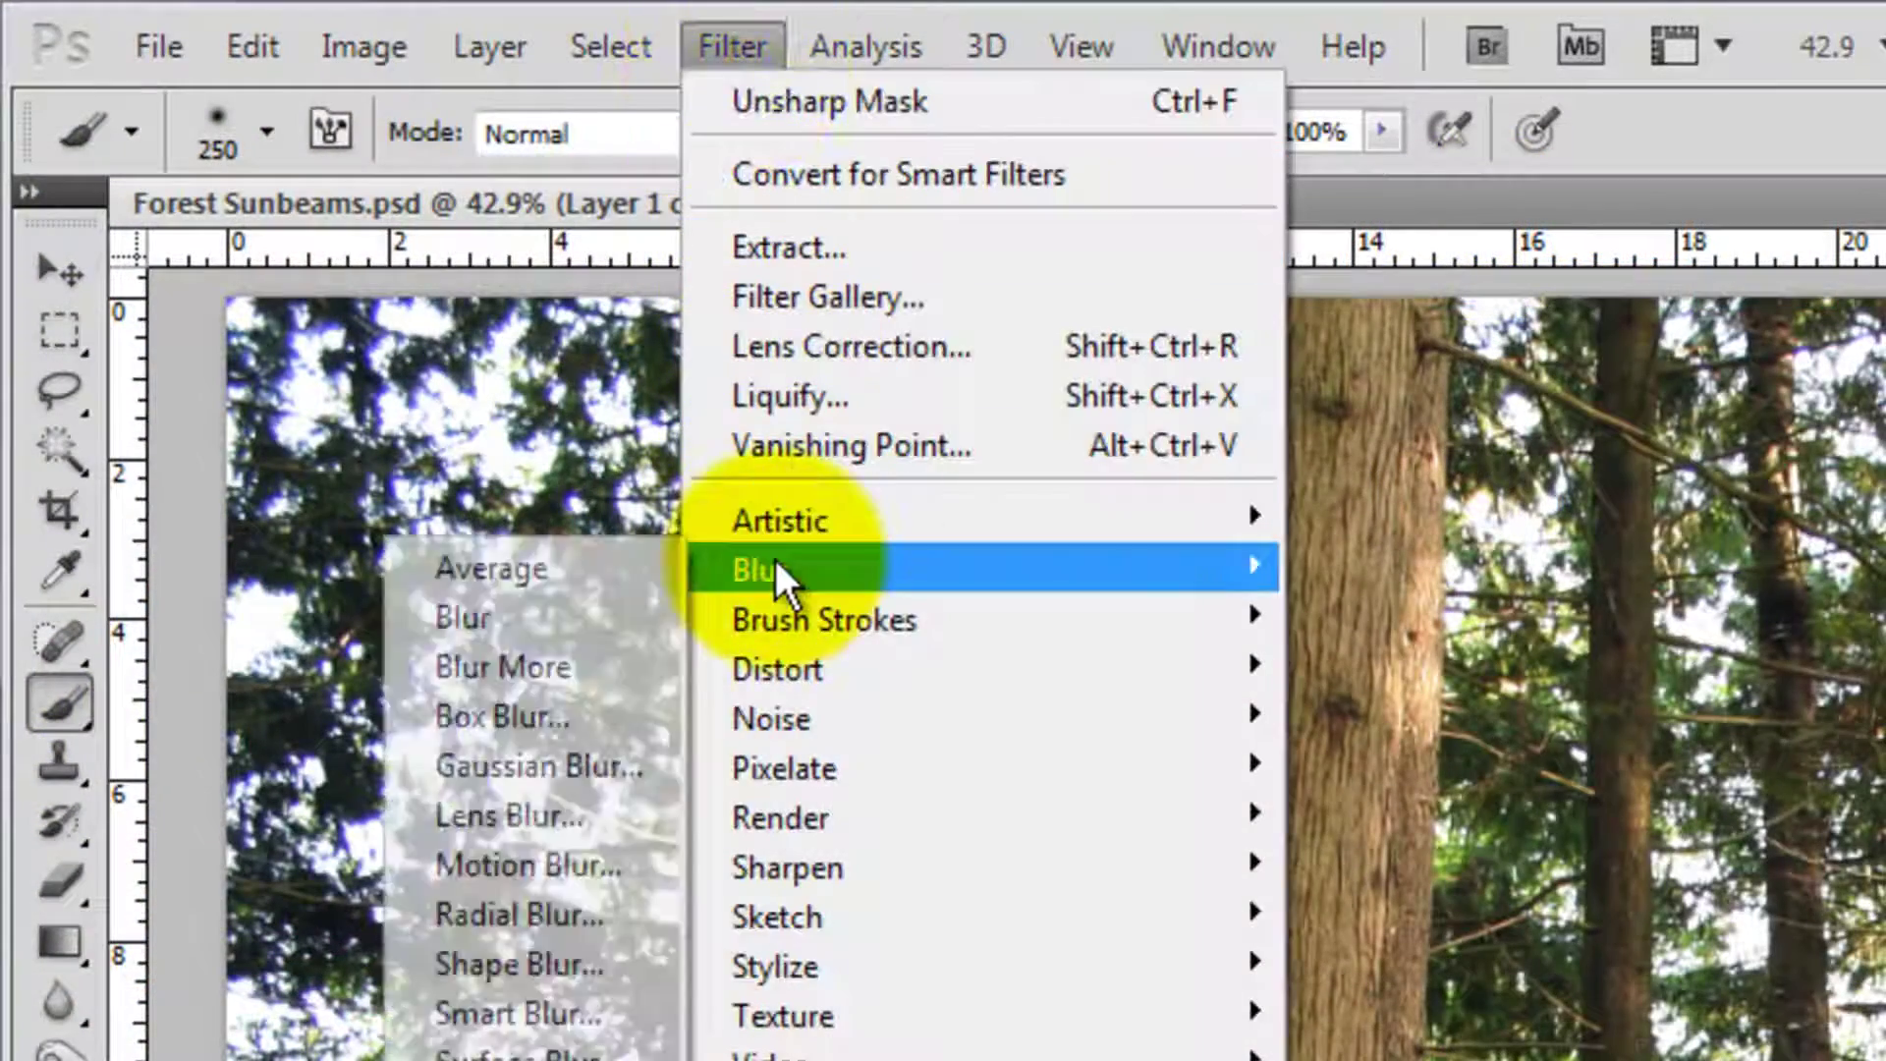
click(527, 915)
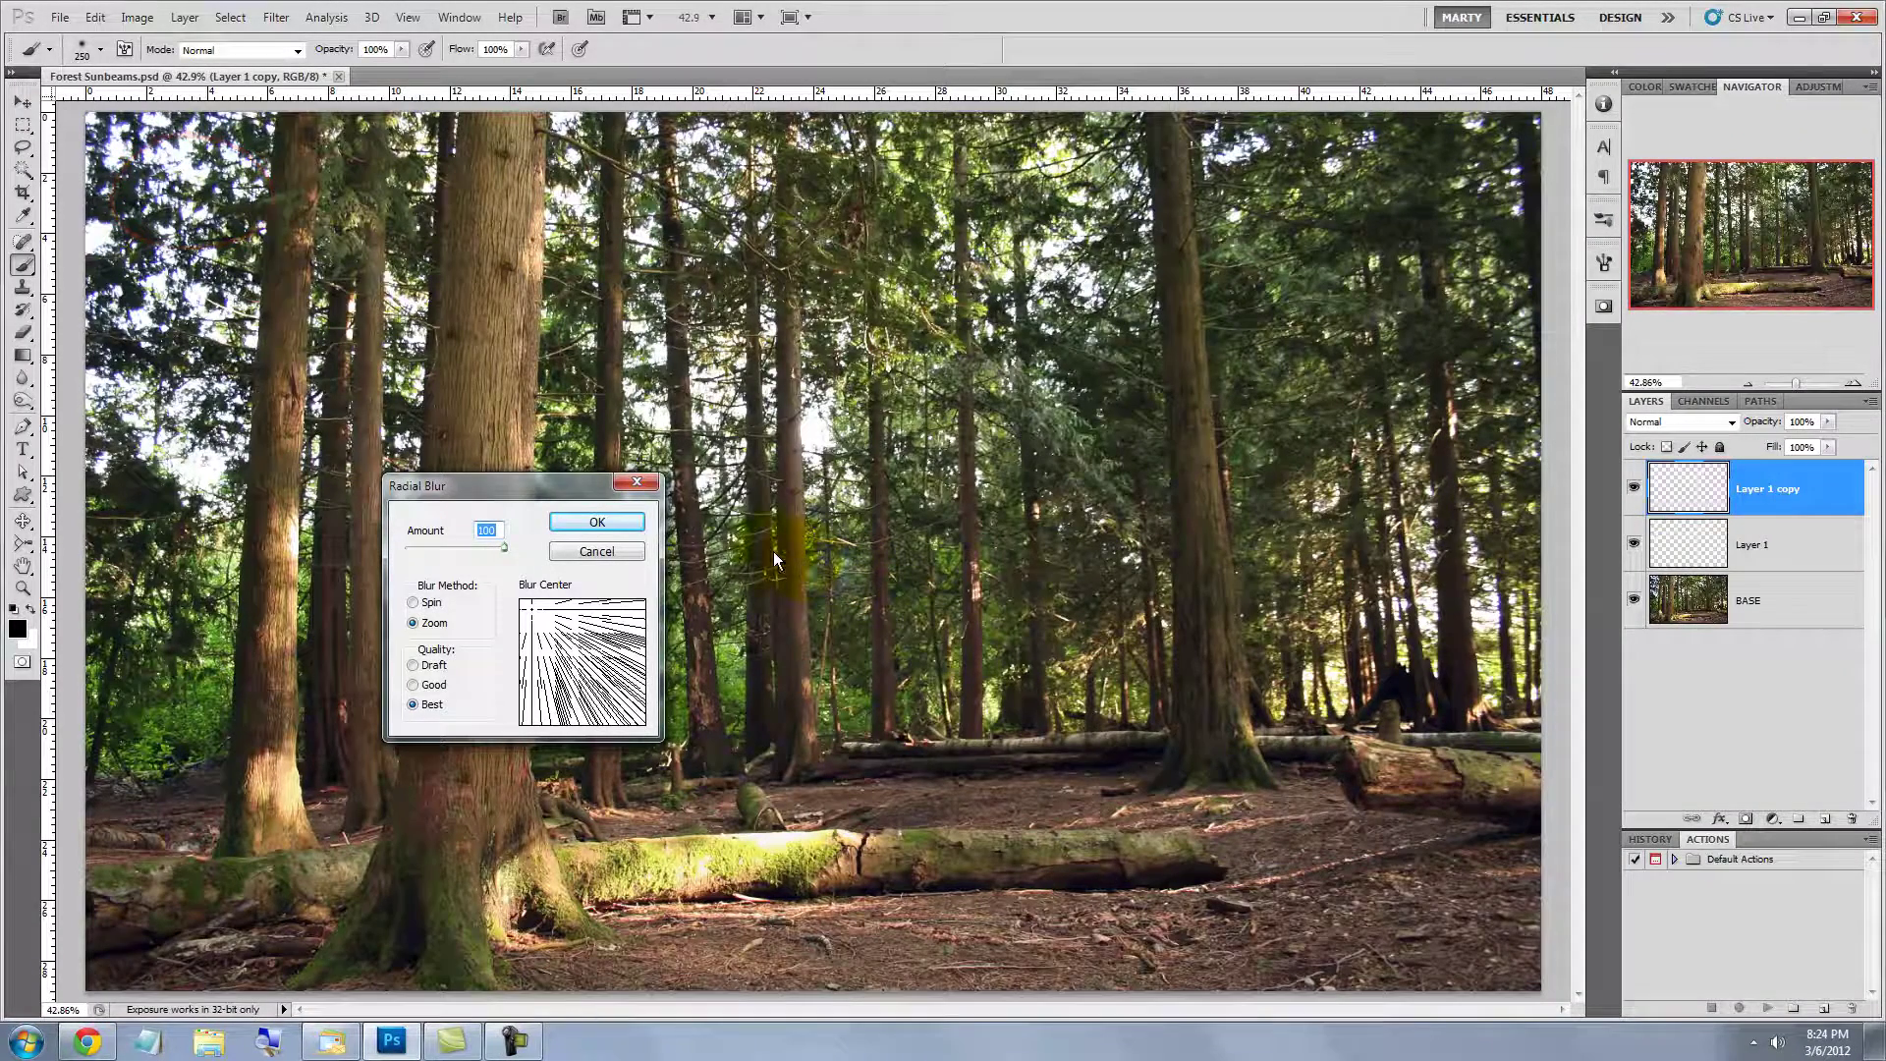
click(621, 524)
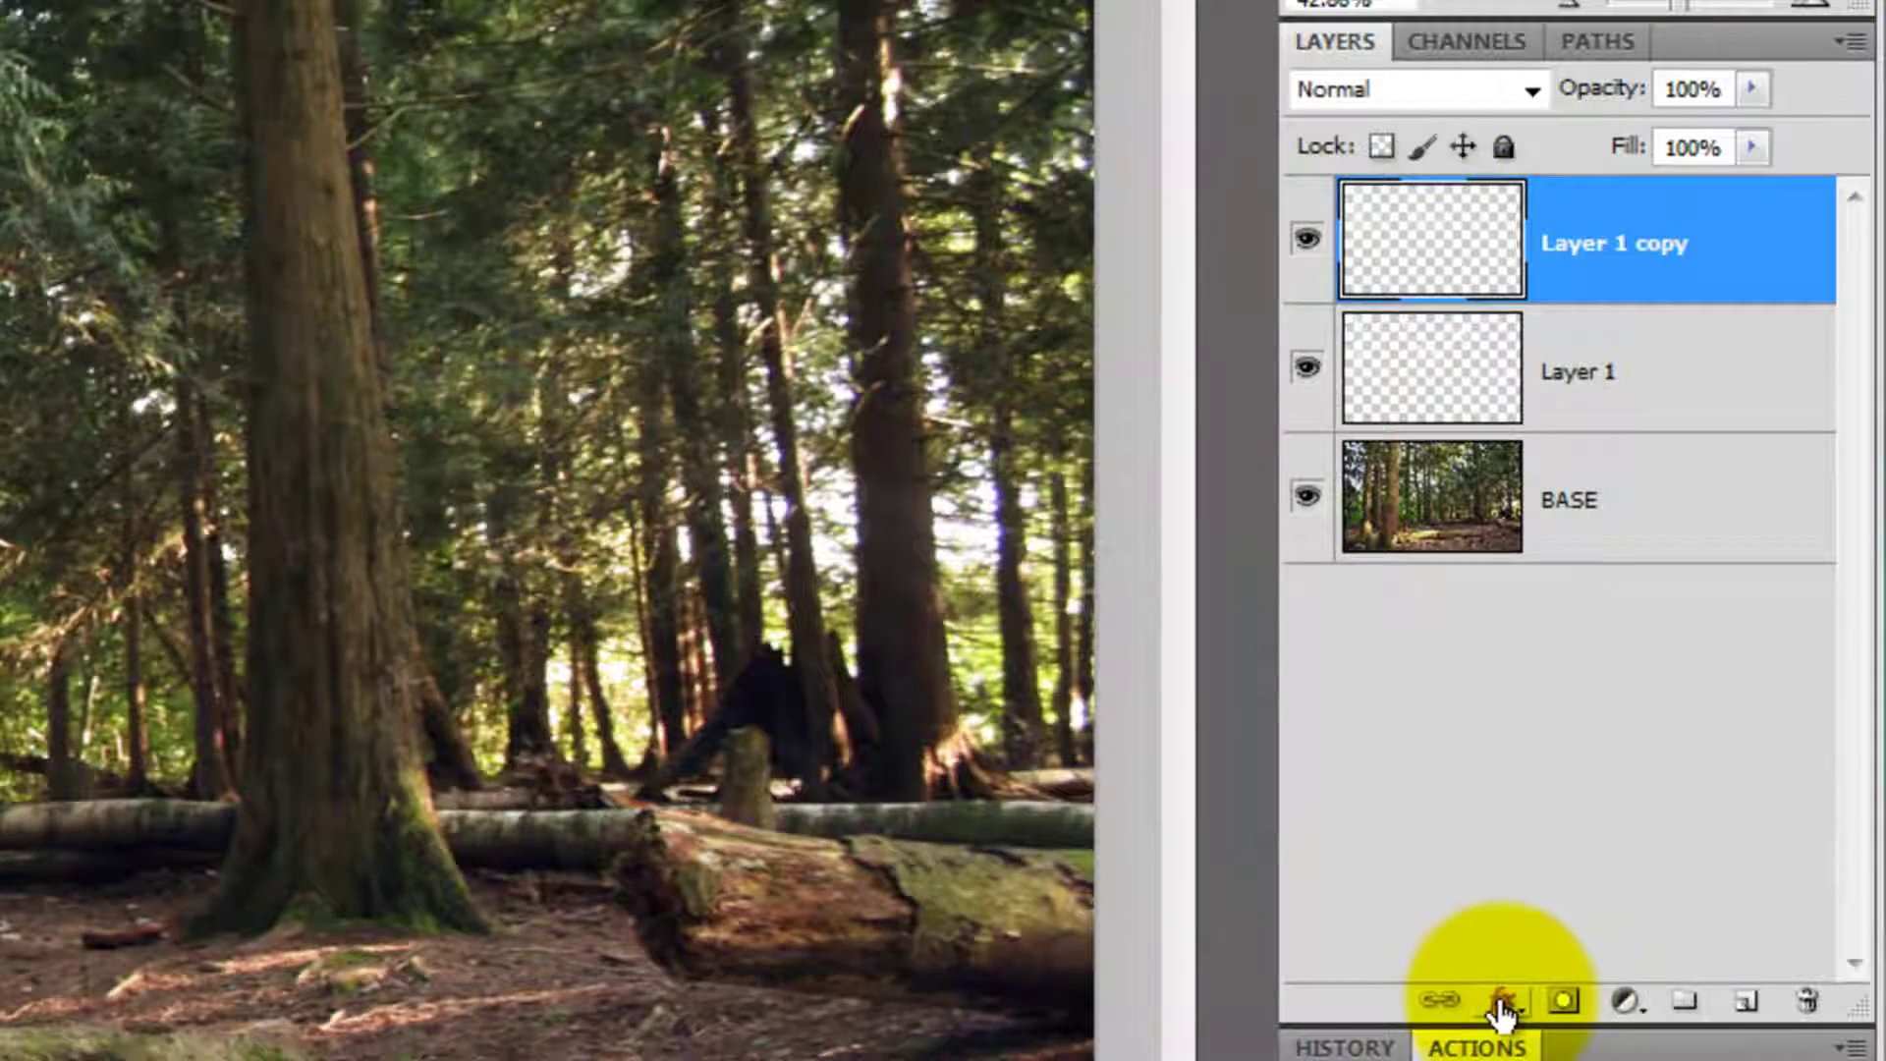
Step: Add a pale yellow (f8ff8d) Outer Glow in Screen mode at 75% opacity to Layer 1 copy
click(1503, 1001)
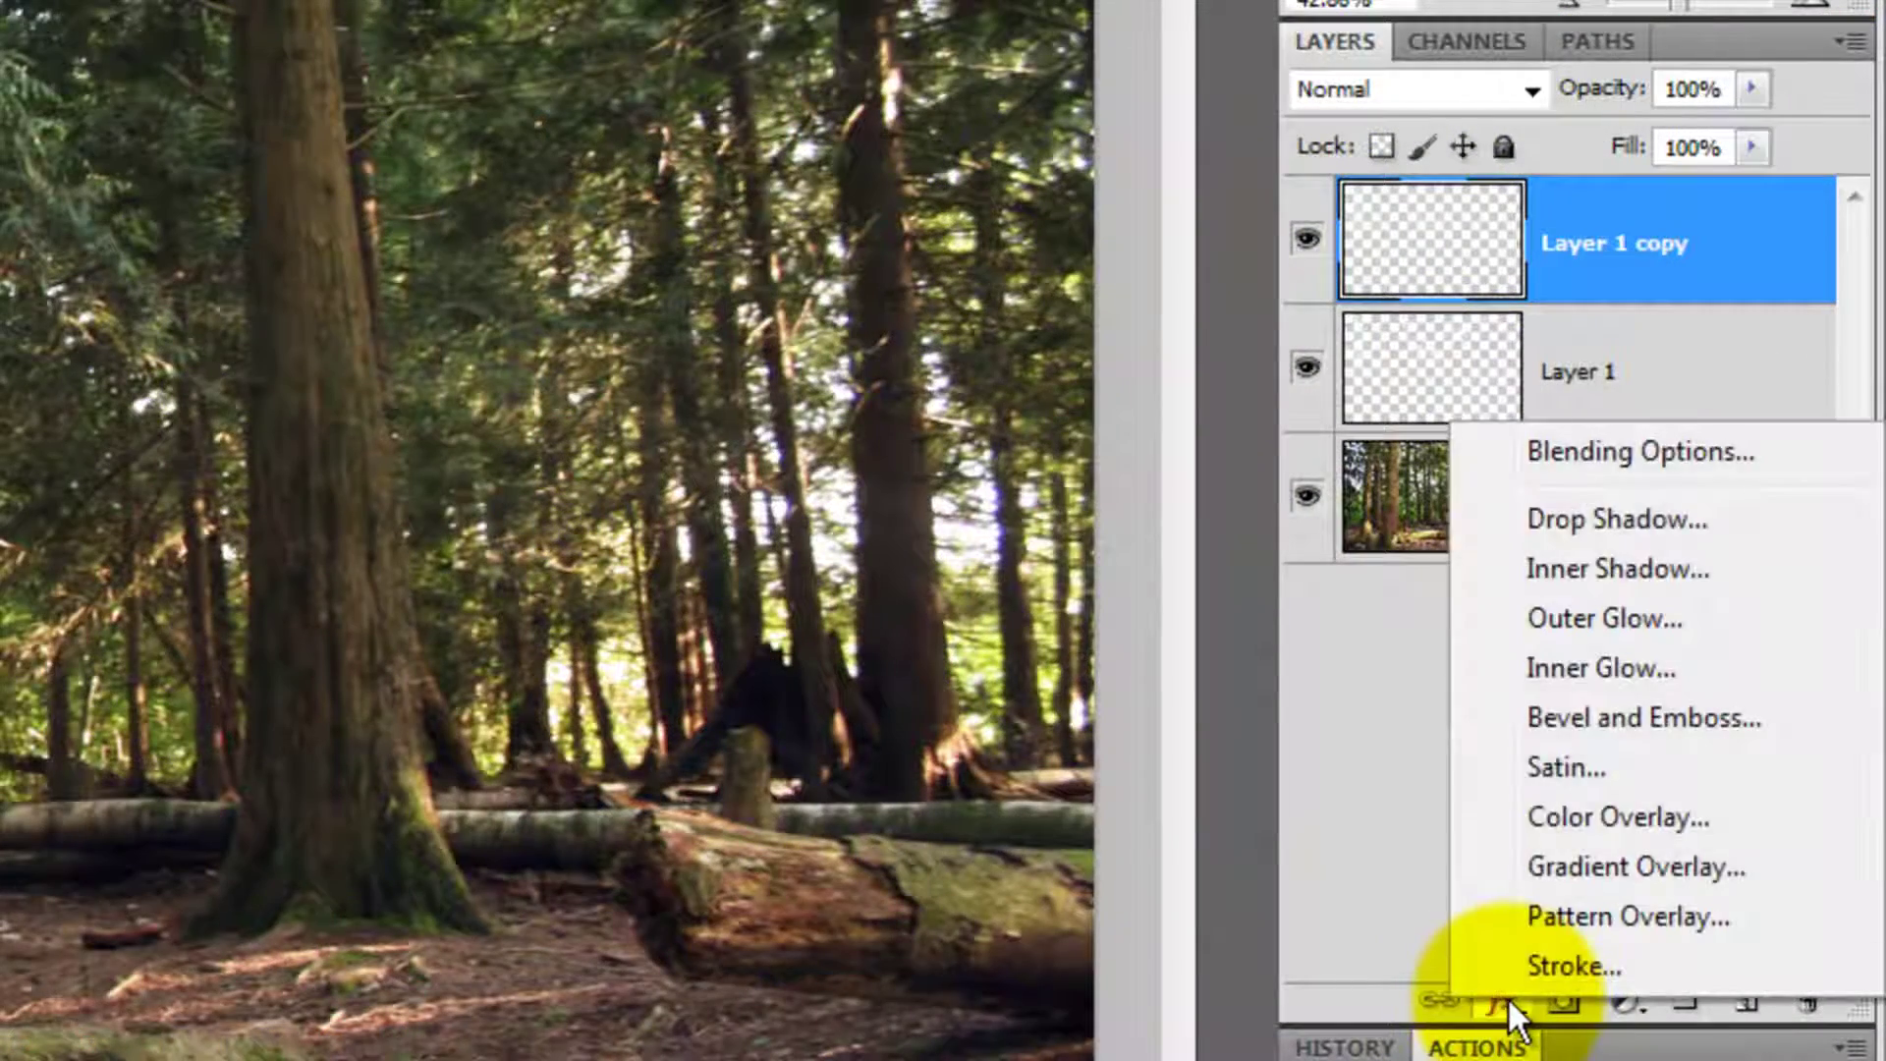
click(1548, 607)
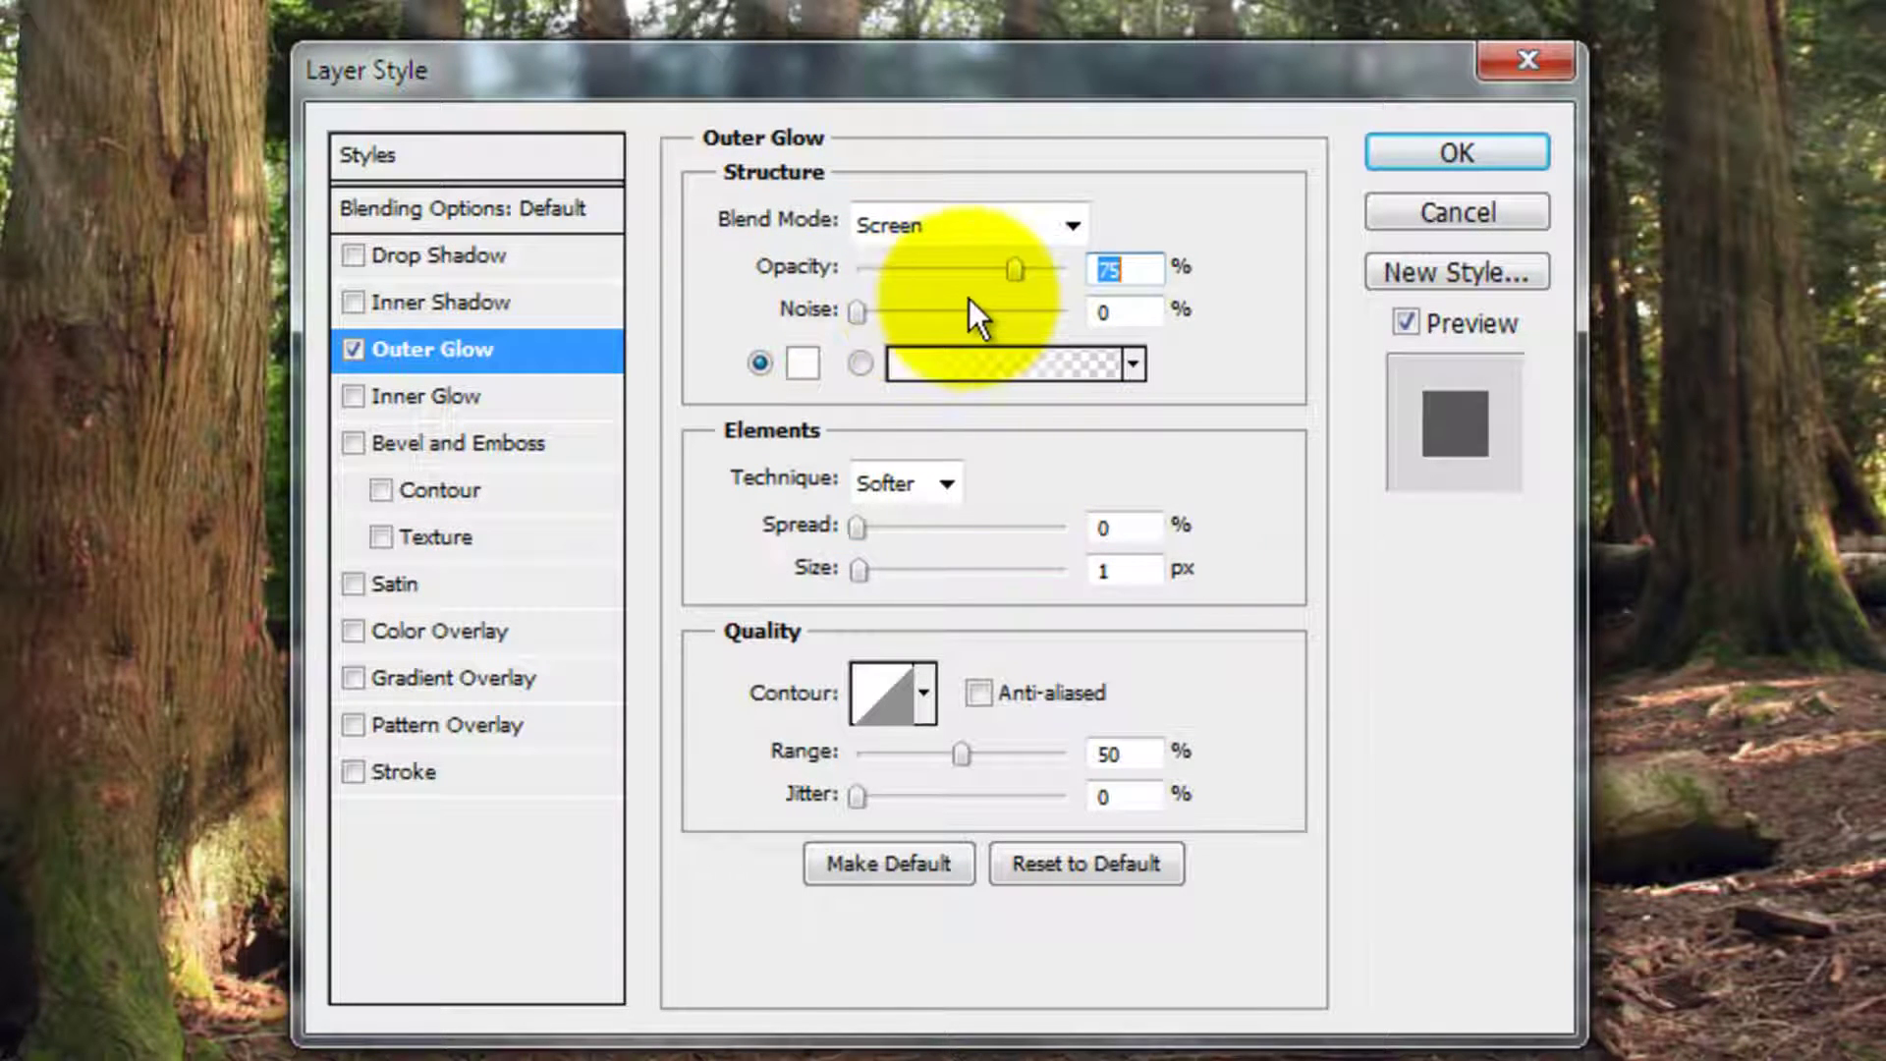
click(797, 368)
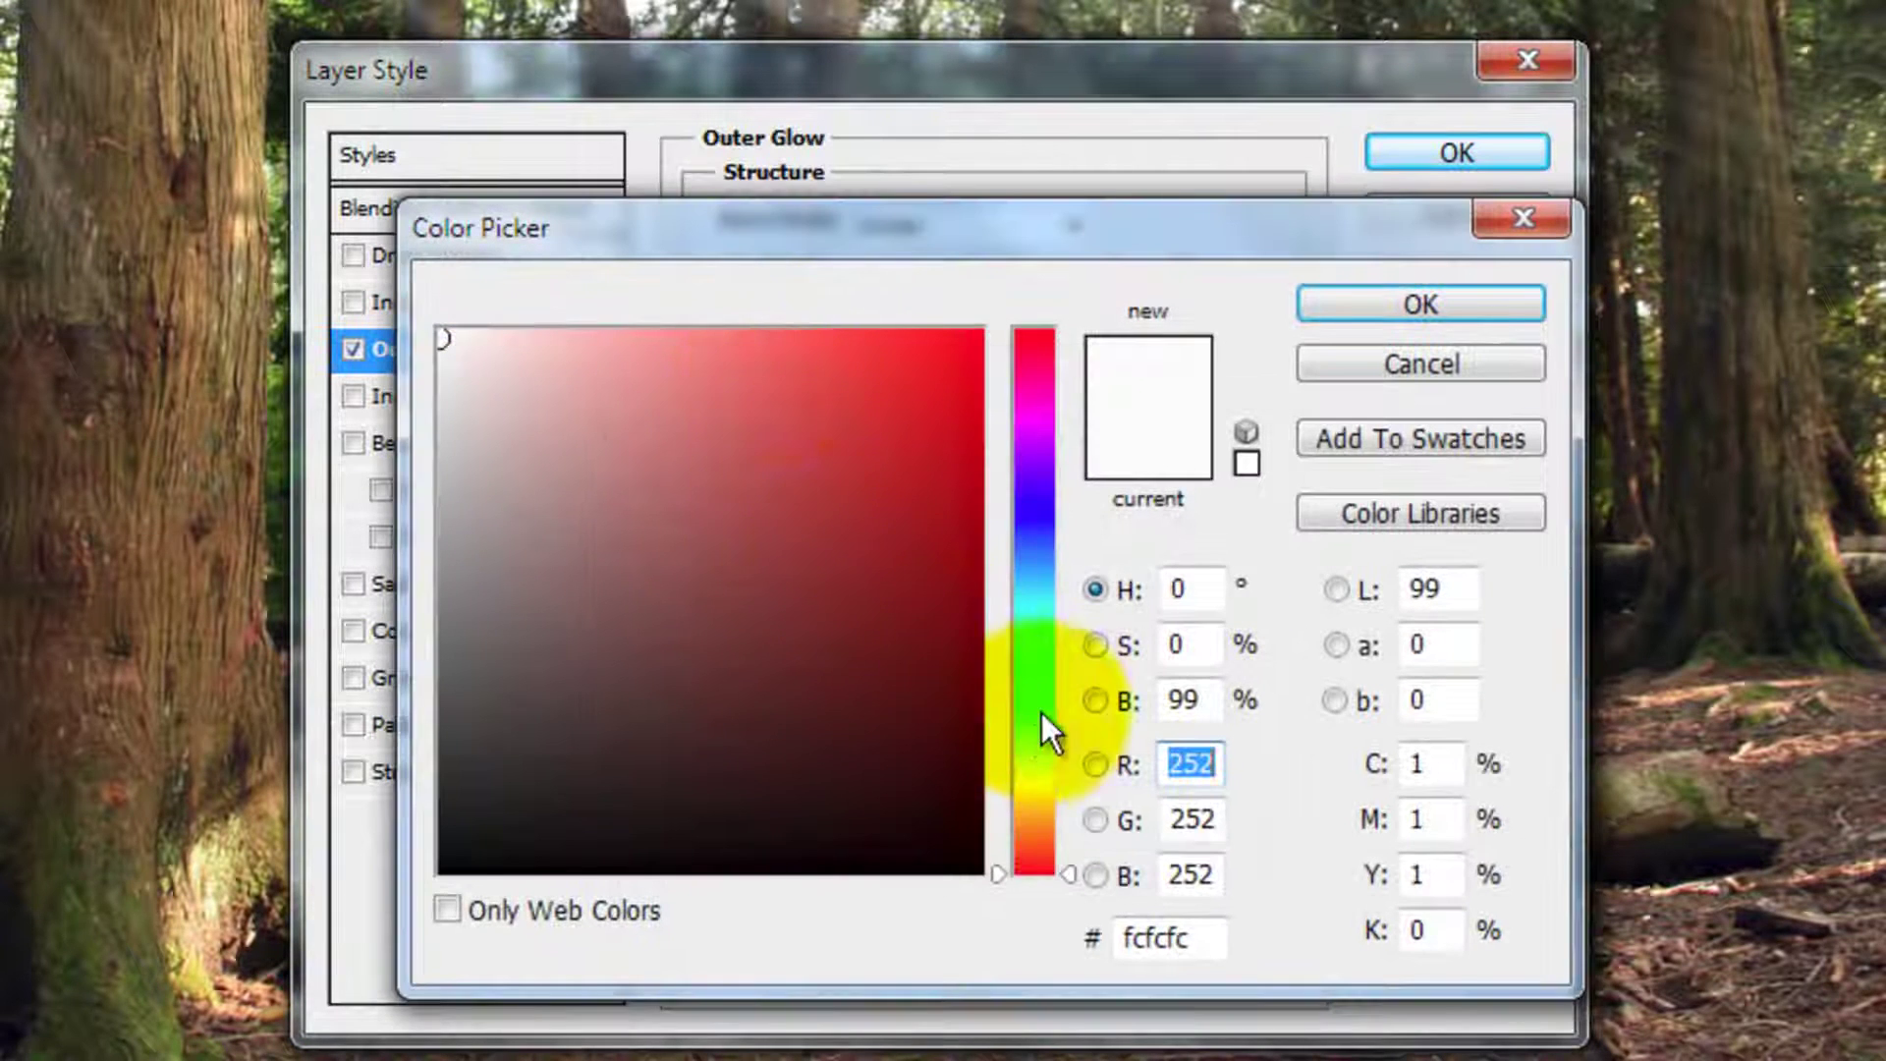
click(1033, 776)
click(682, 332)
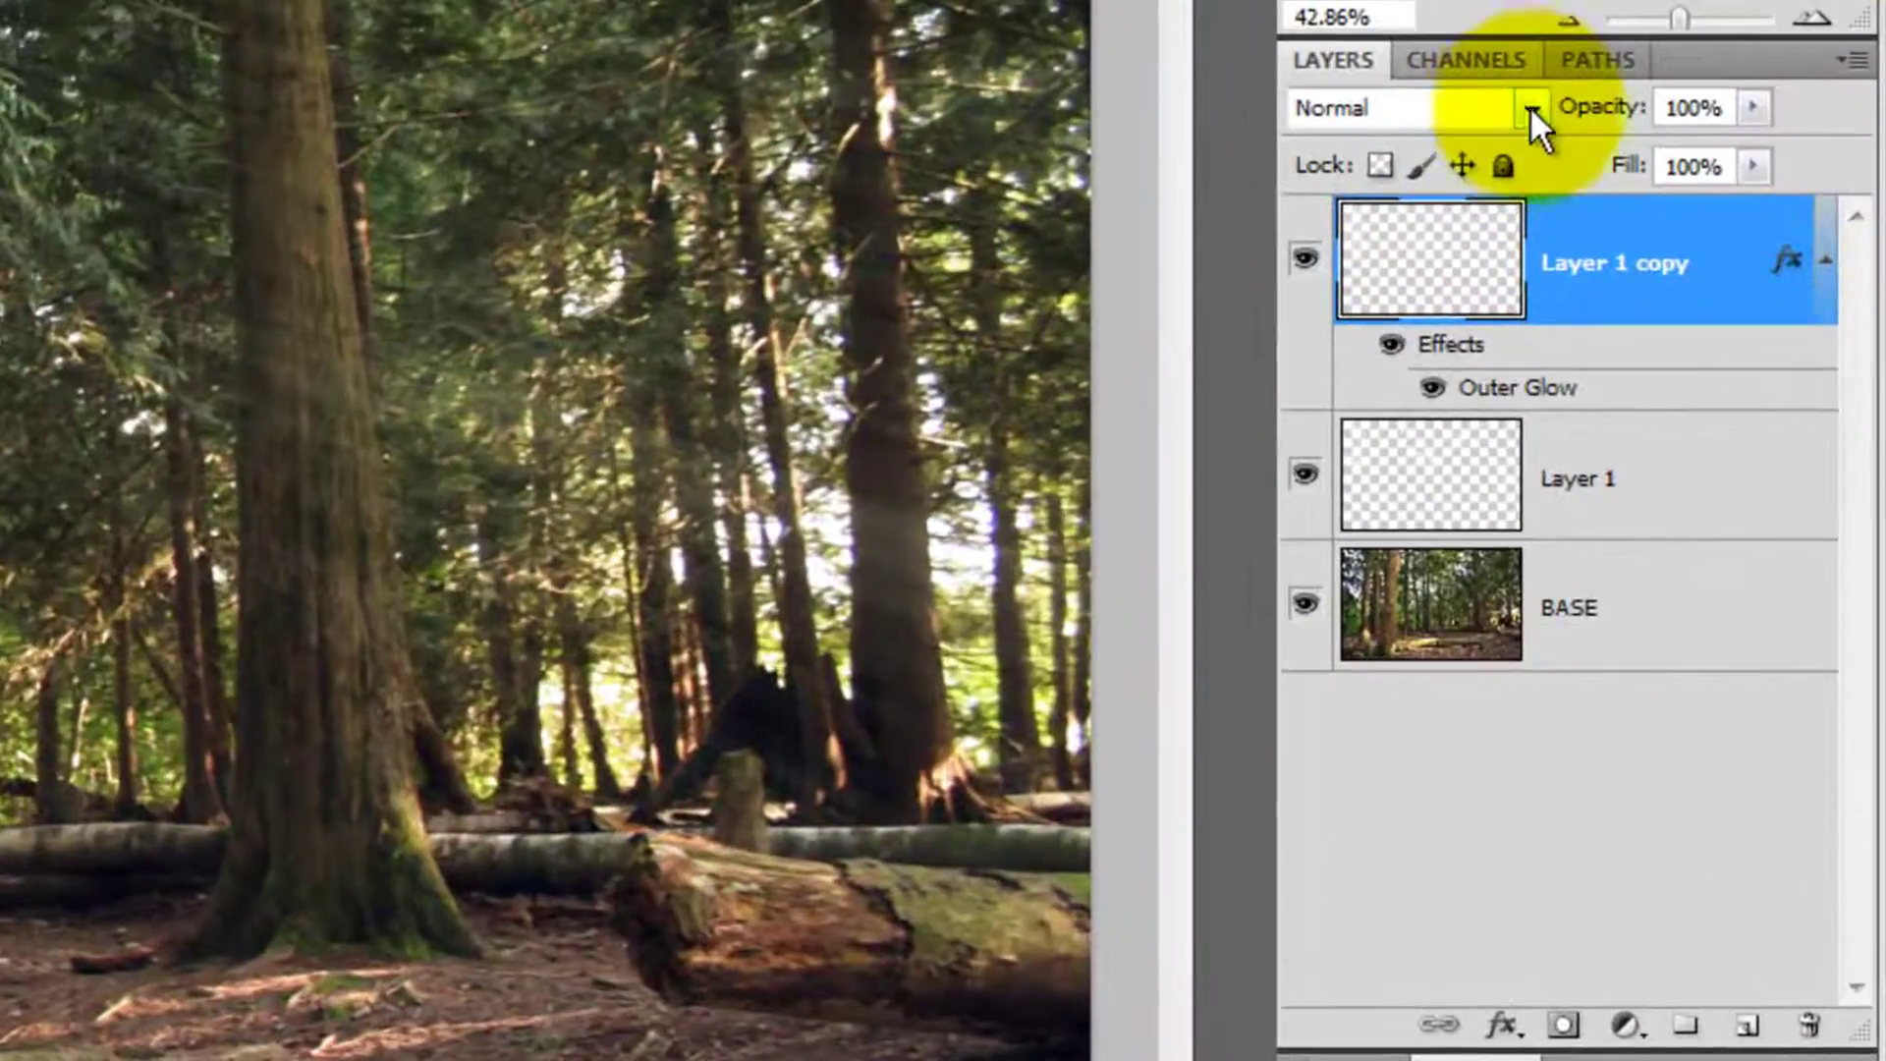
Step: Change Layer 1 copy's blend mode from the Layers panel dropdown to Soft Light
click(1538, 124)
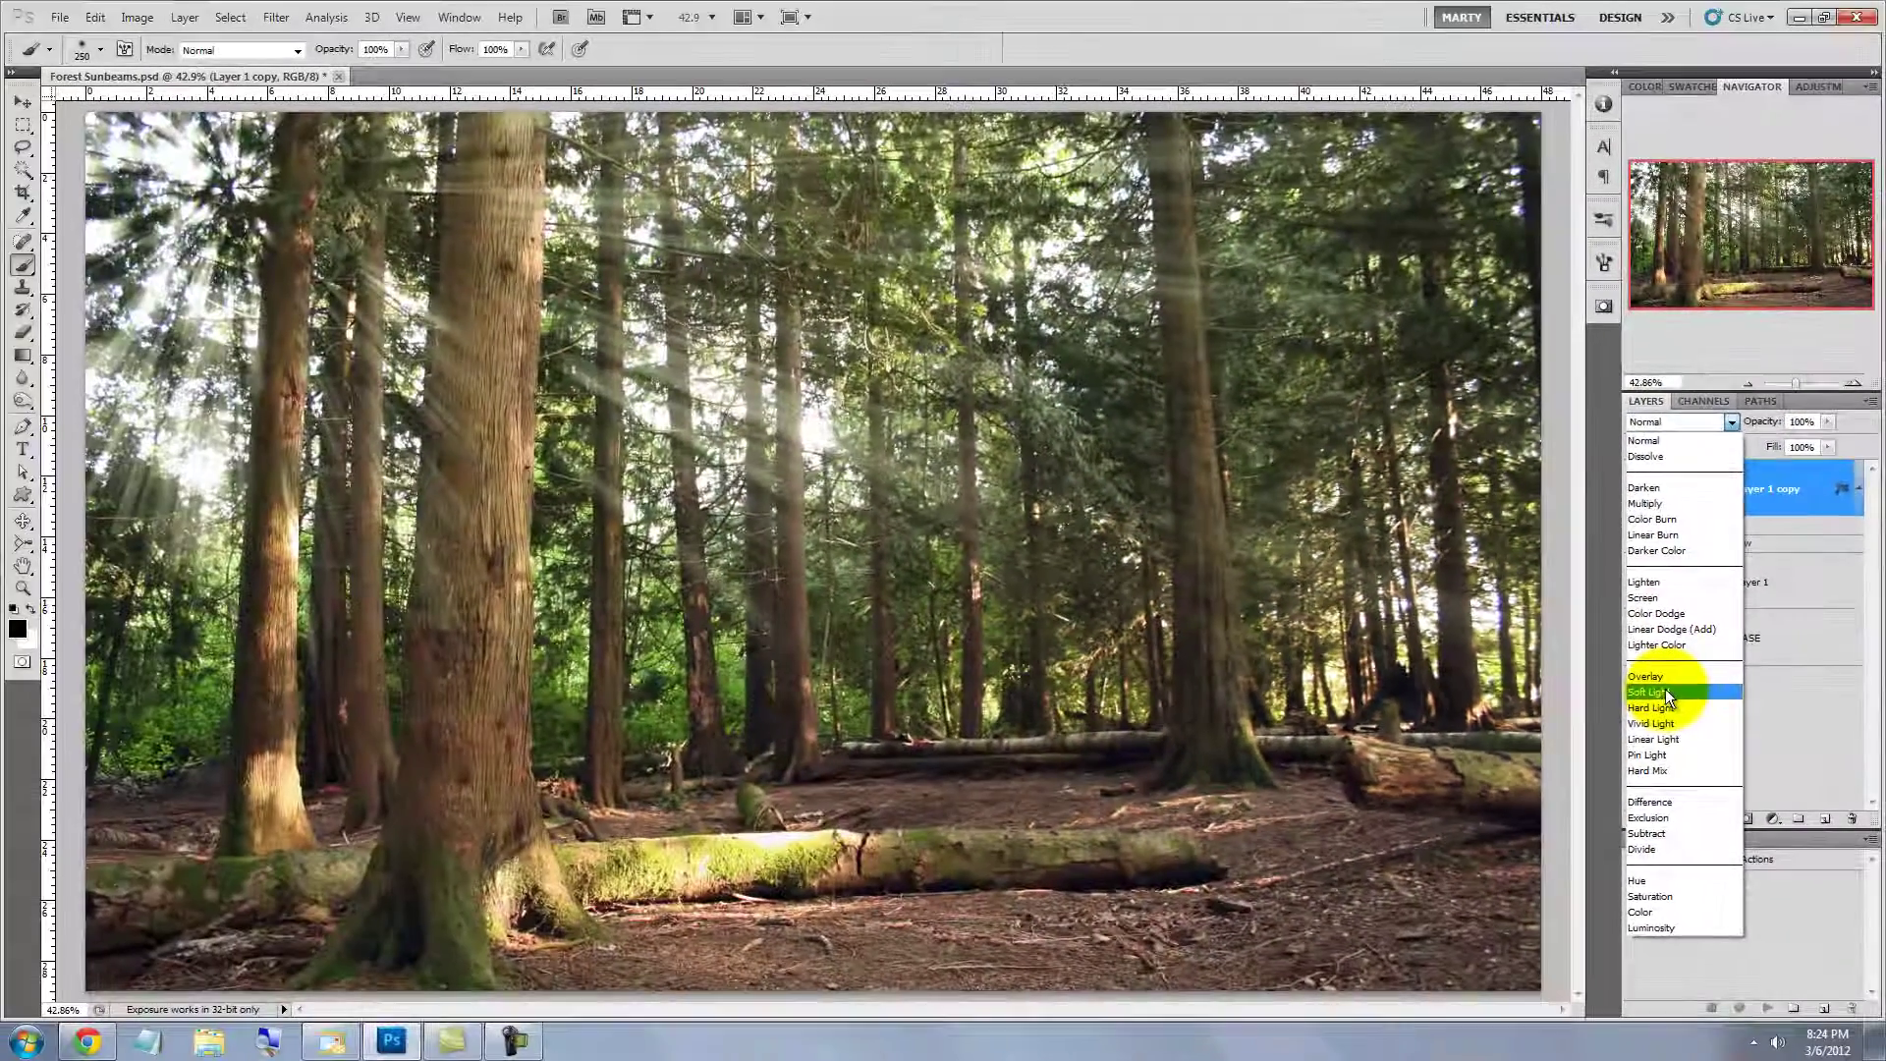
click(1375, 731)
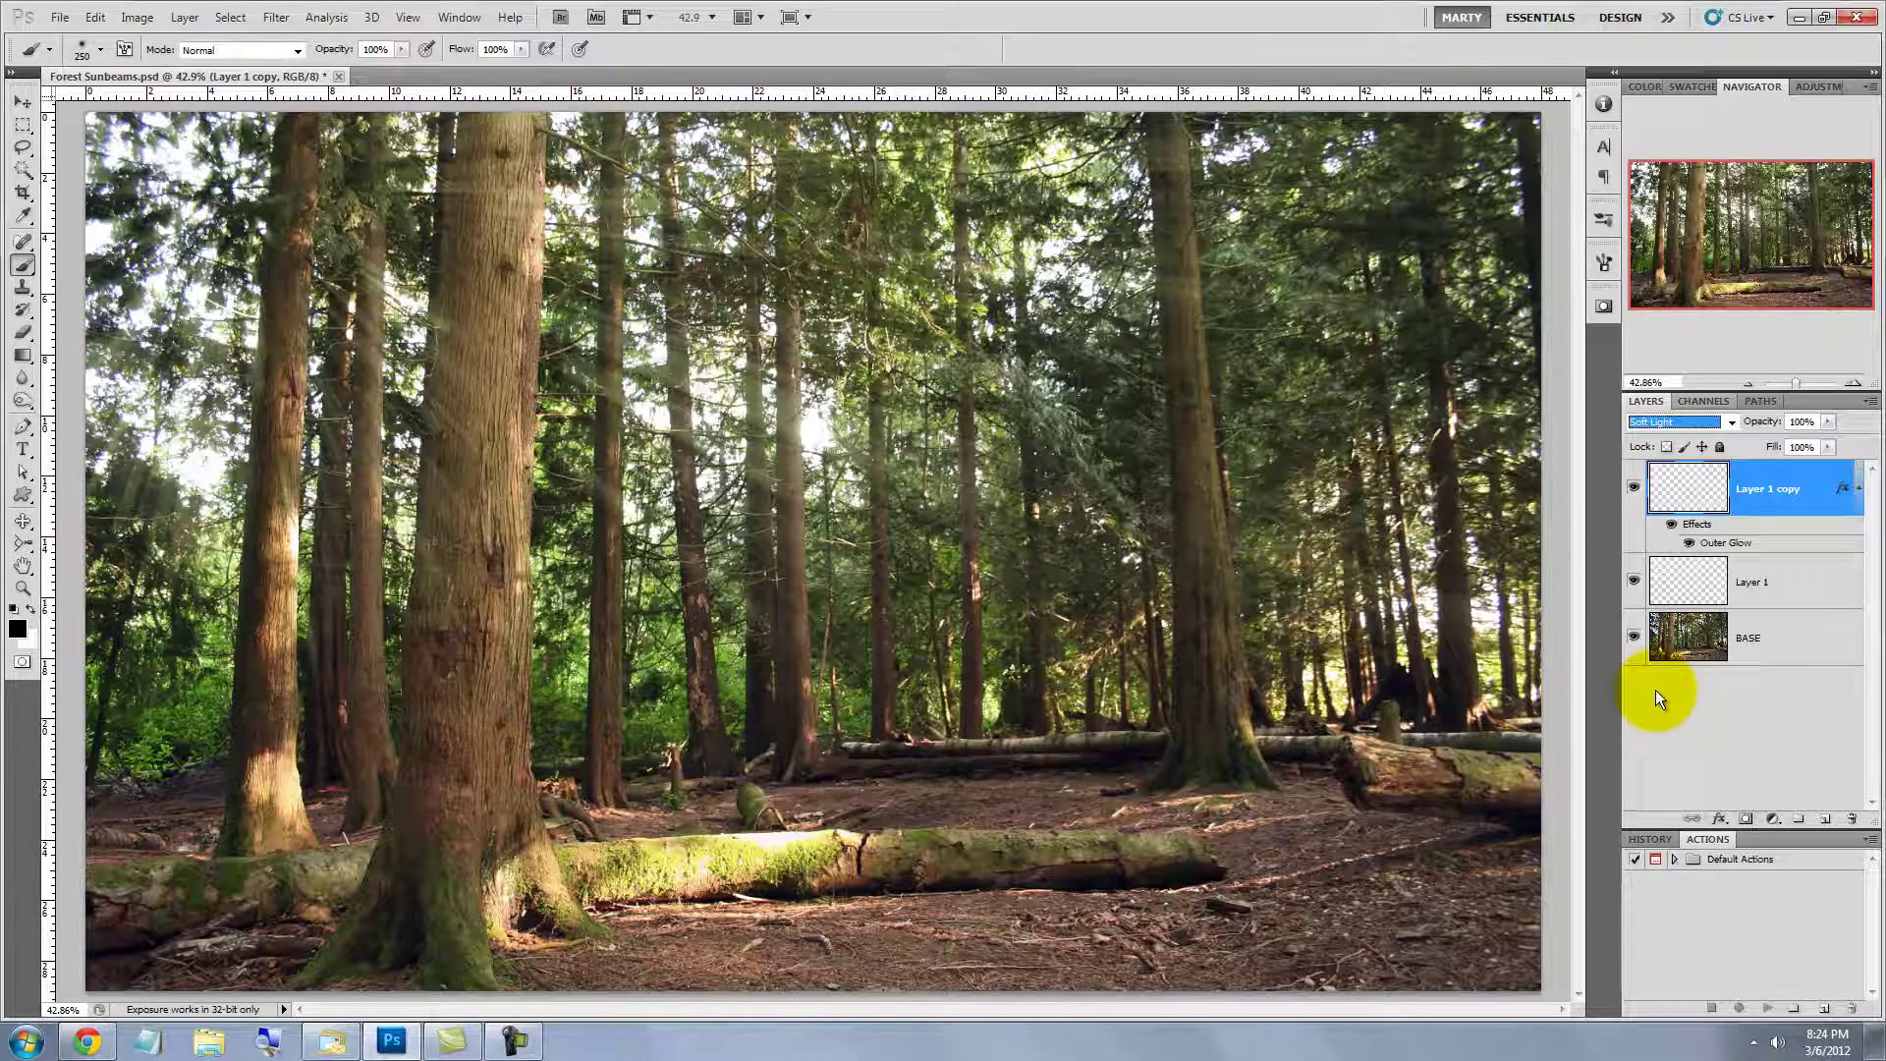
Step: Duplicate the beam layer as Layer 1 copy 2 and enlarge it with Free Transform
key(ctrl+j)
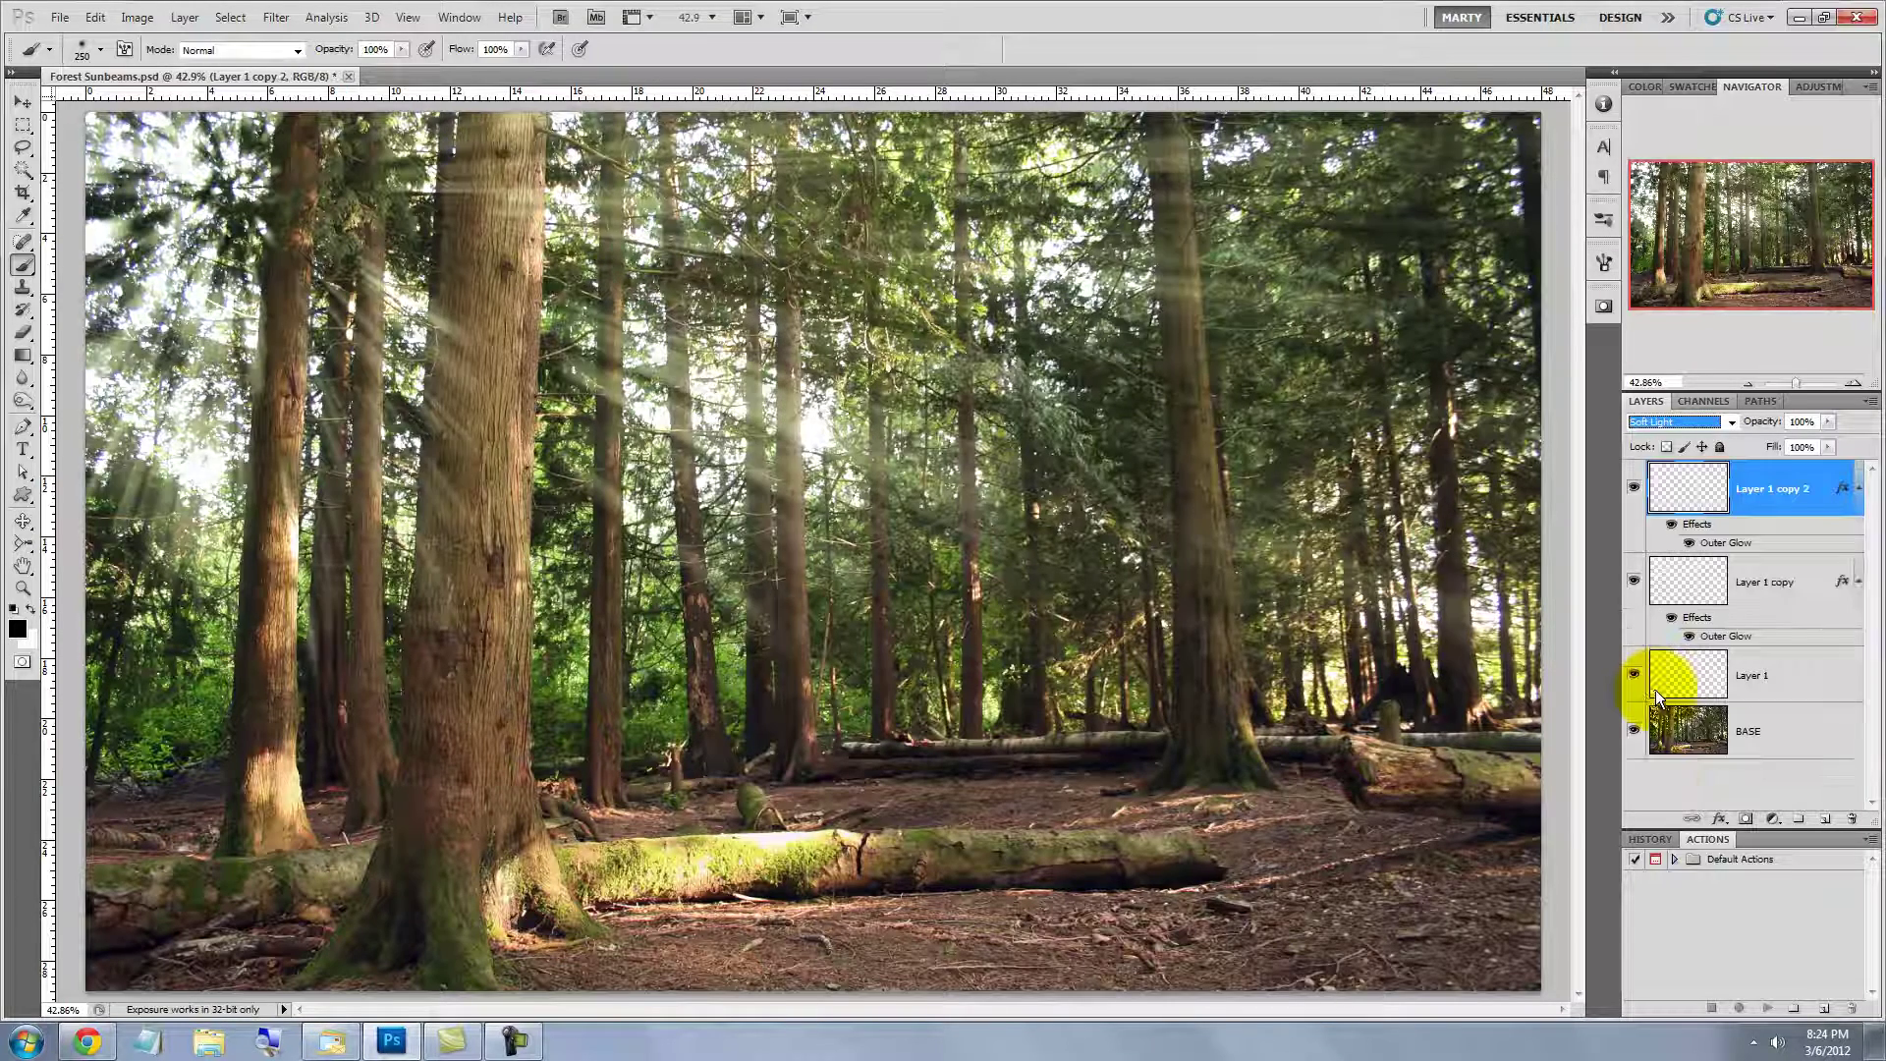
click(1745, 382)
click(1746, 382)
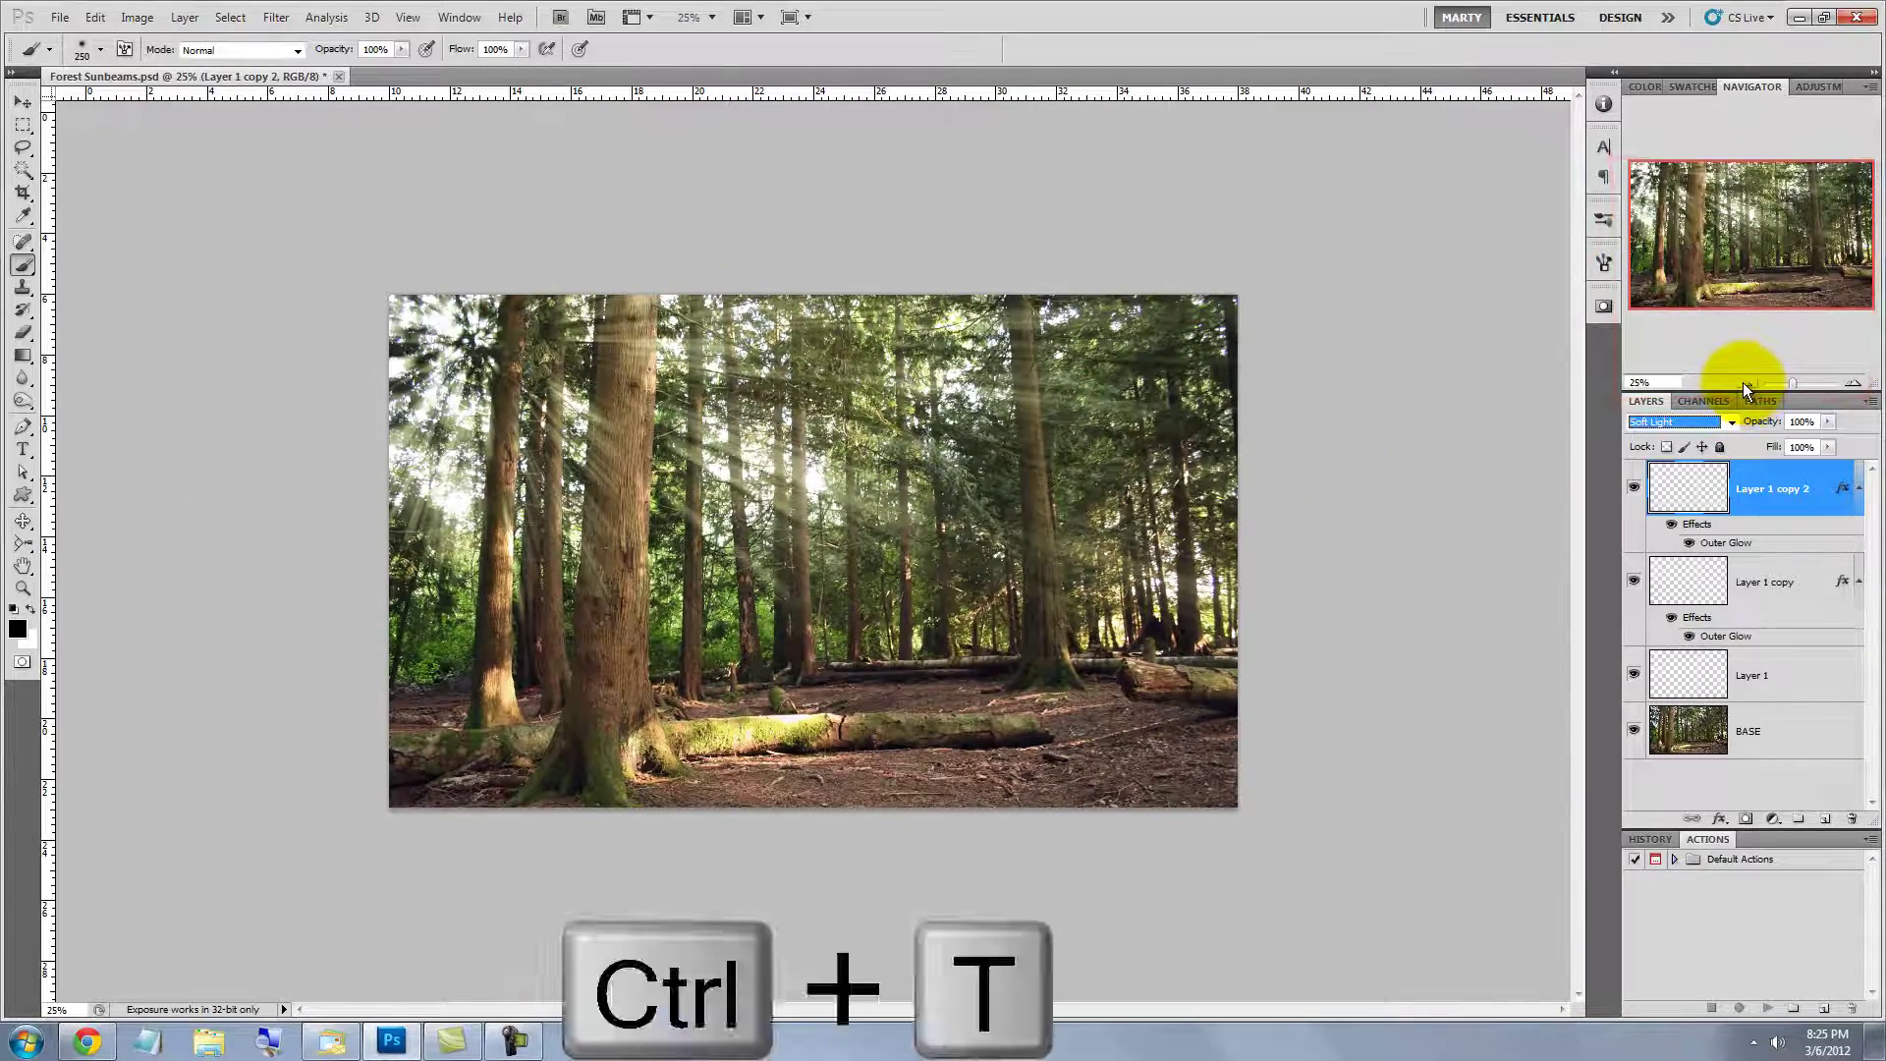
key(ctrl+t)
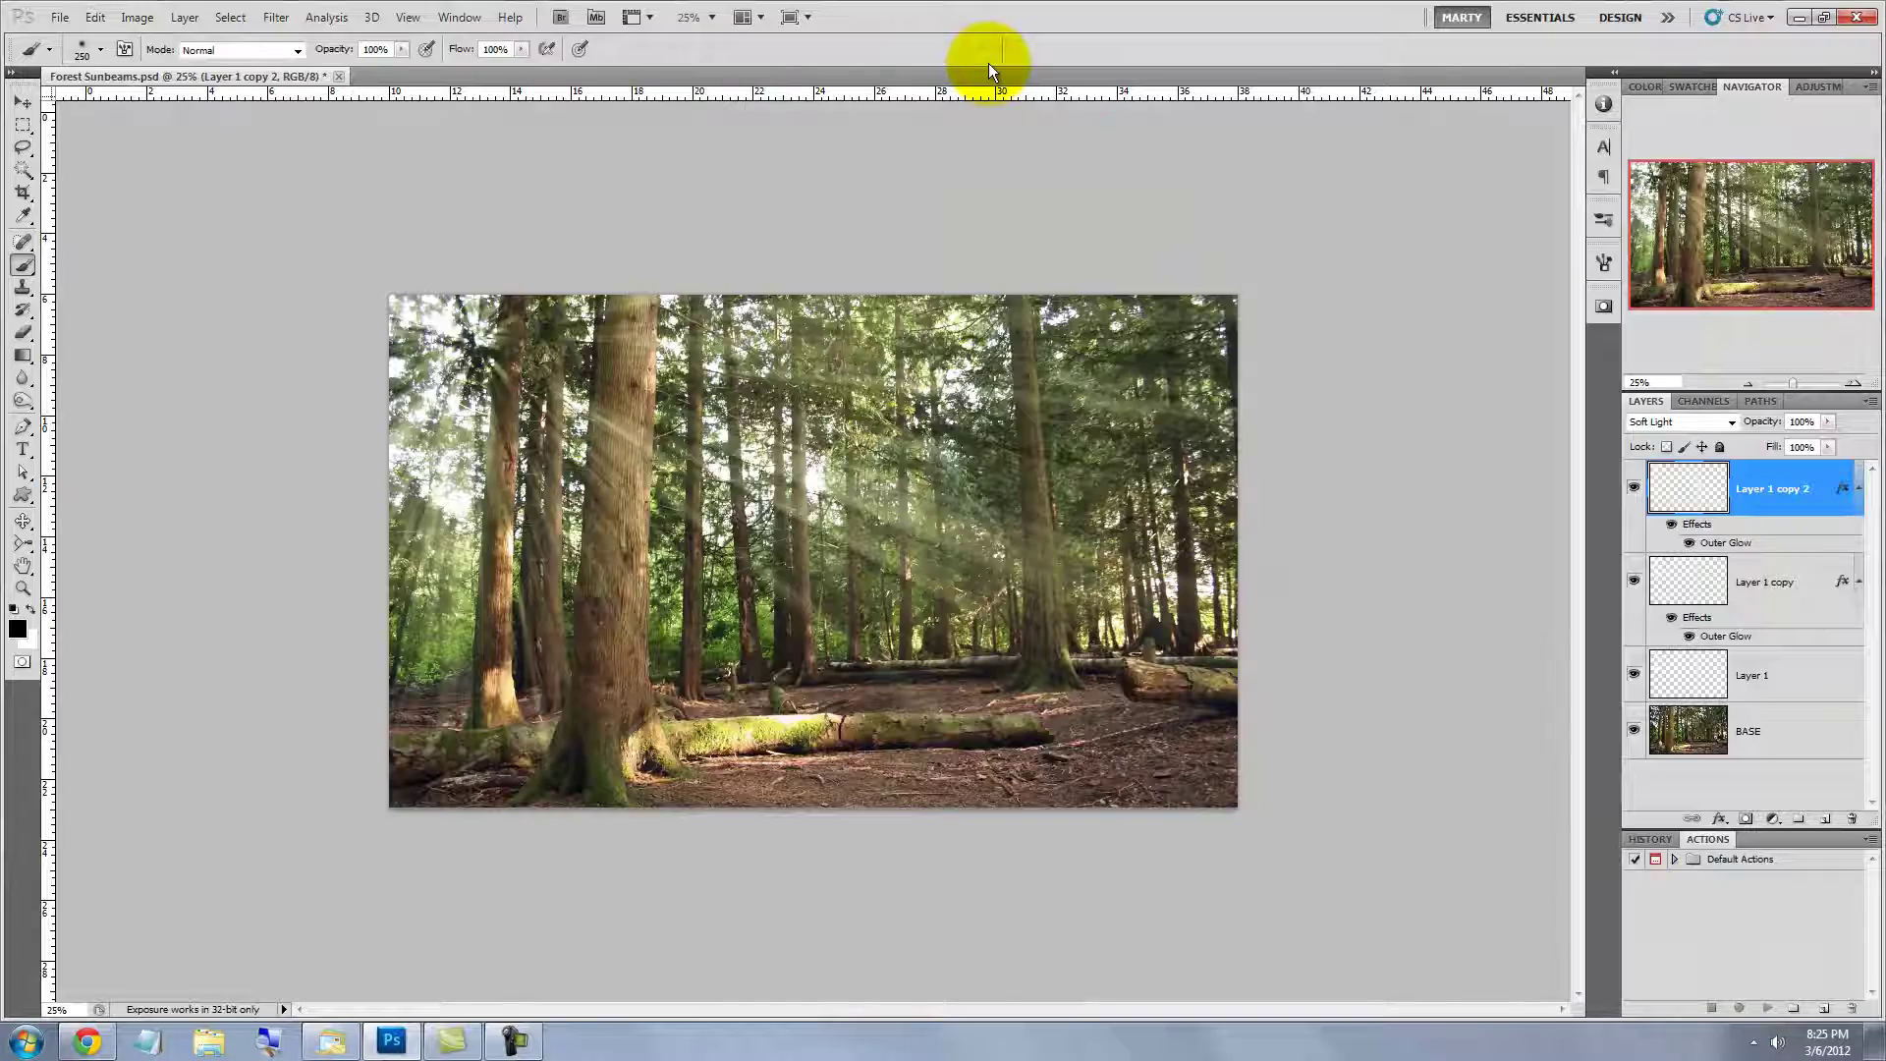
key(ctrl+0)
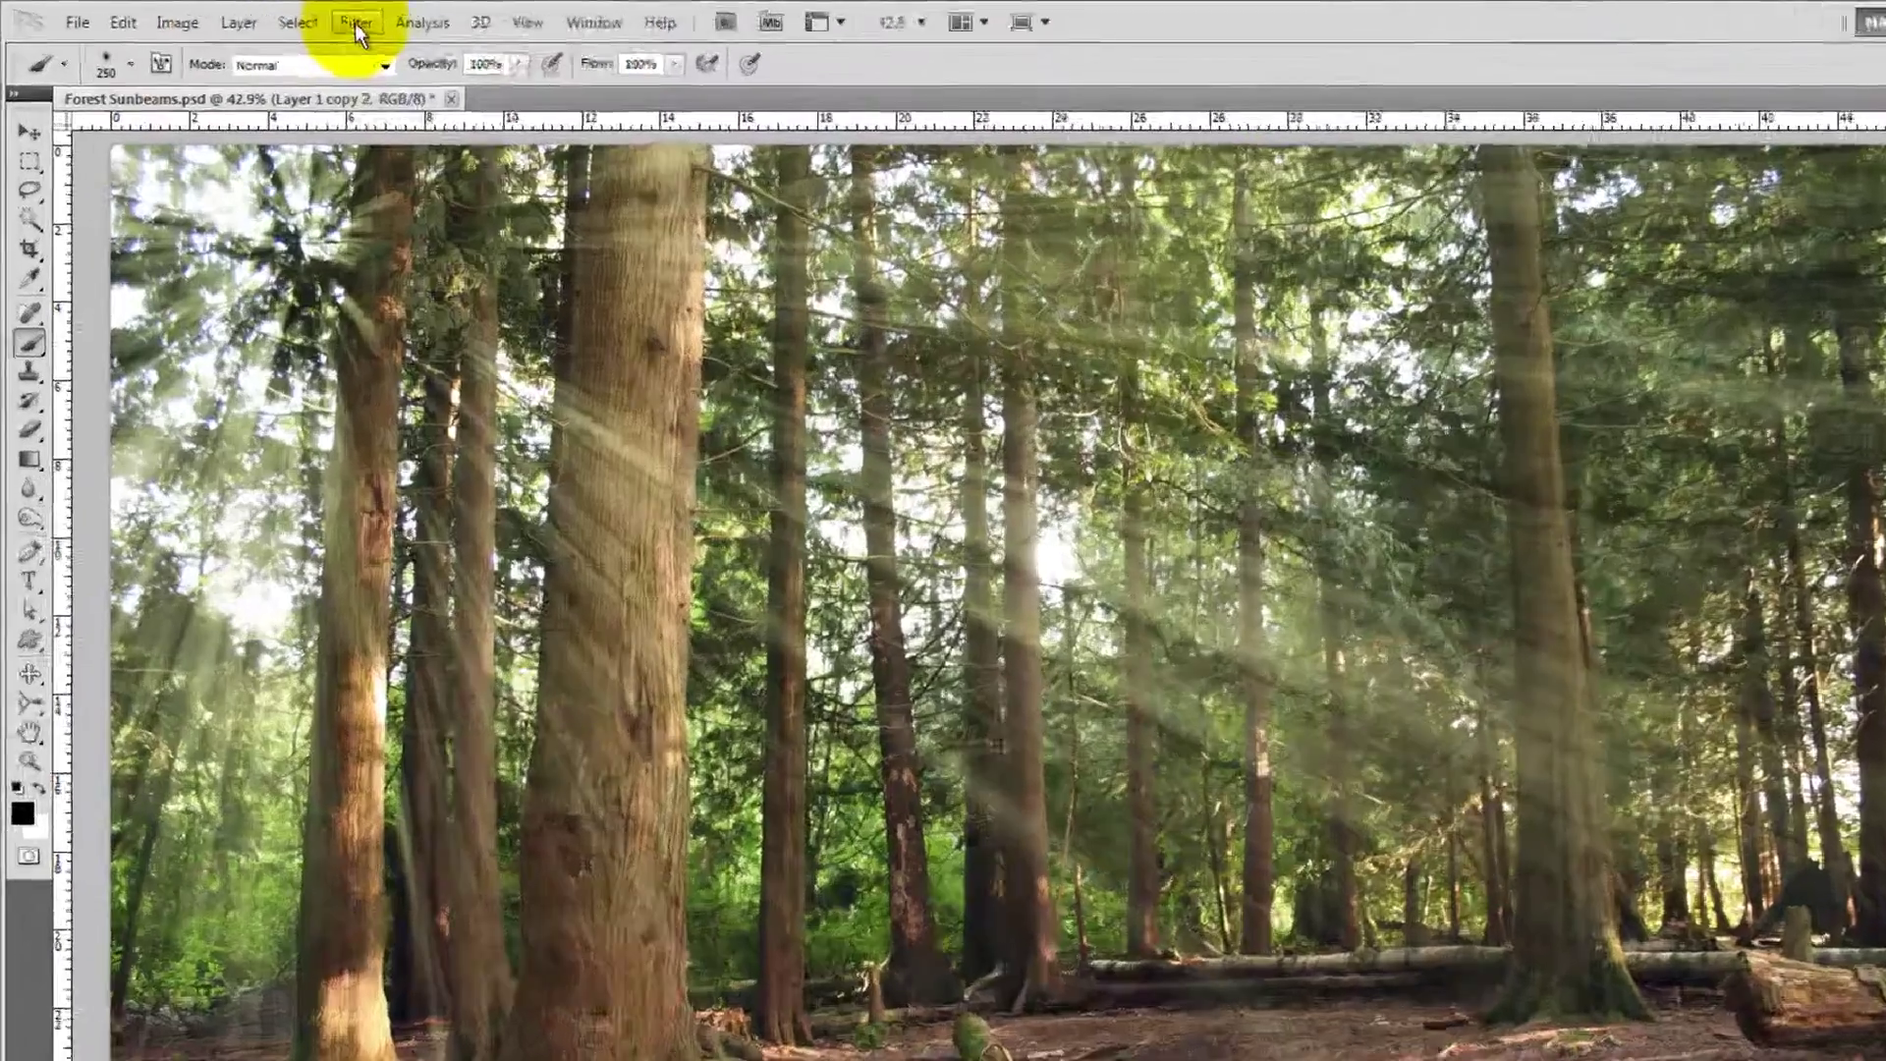
Step: Apply a 54.2-pixel Gaussian Blur to Layer 1 copy 2
click(276, 17)
mouse_move(711, 491)
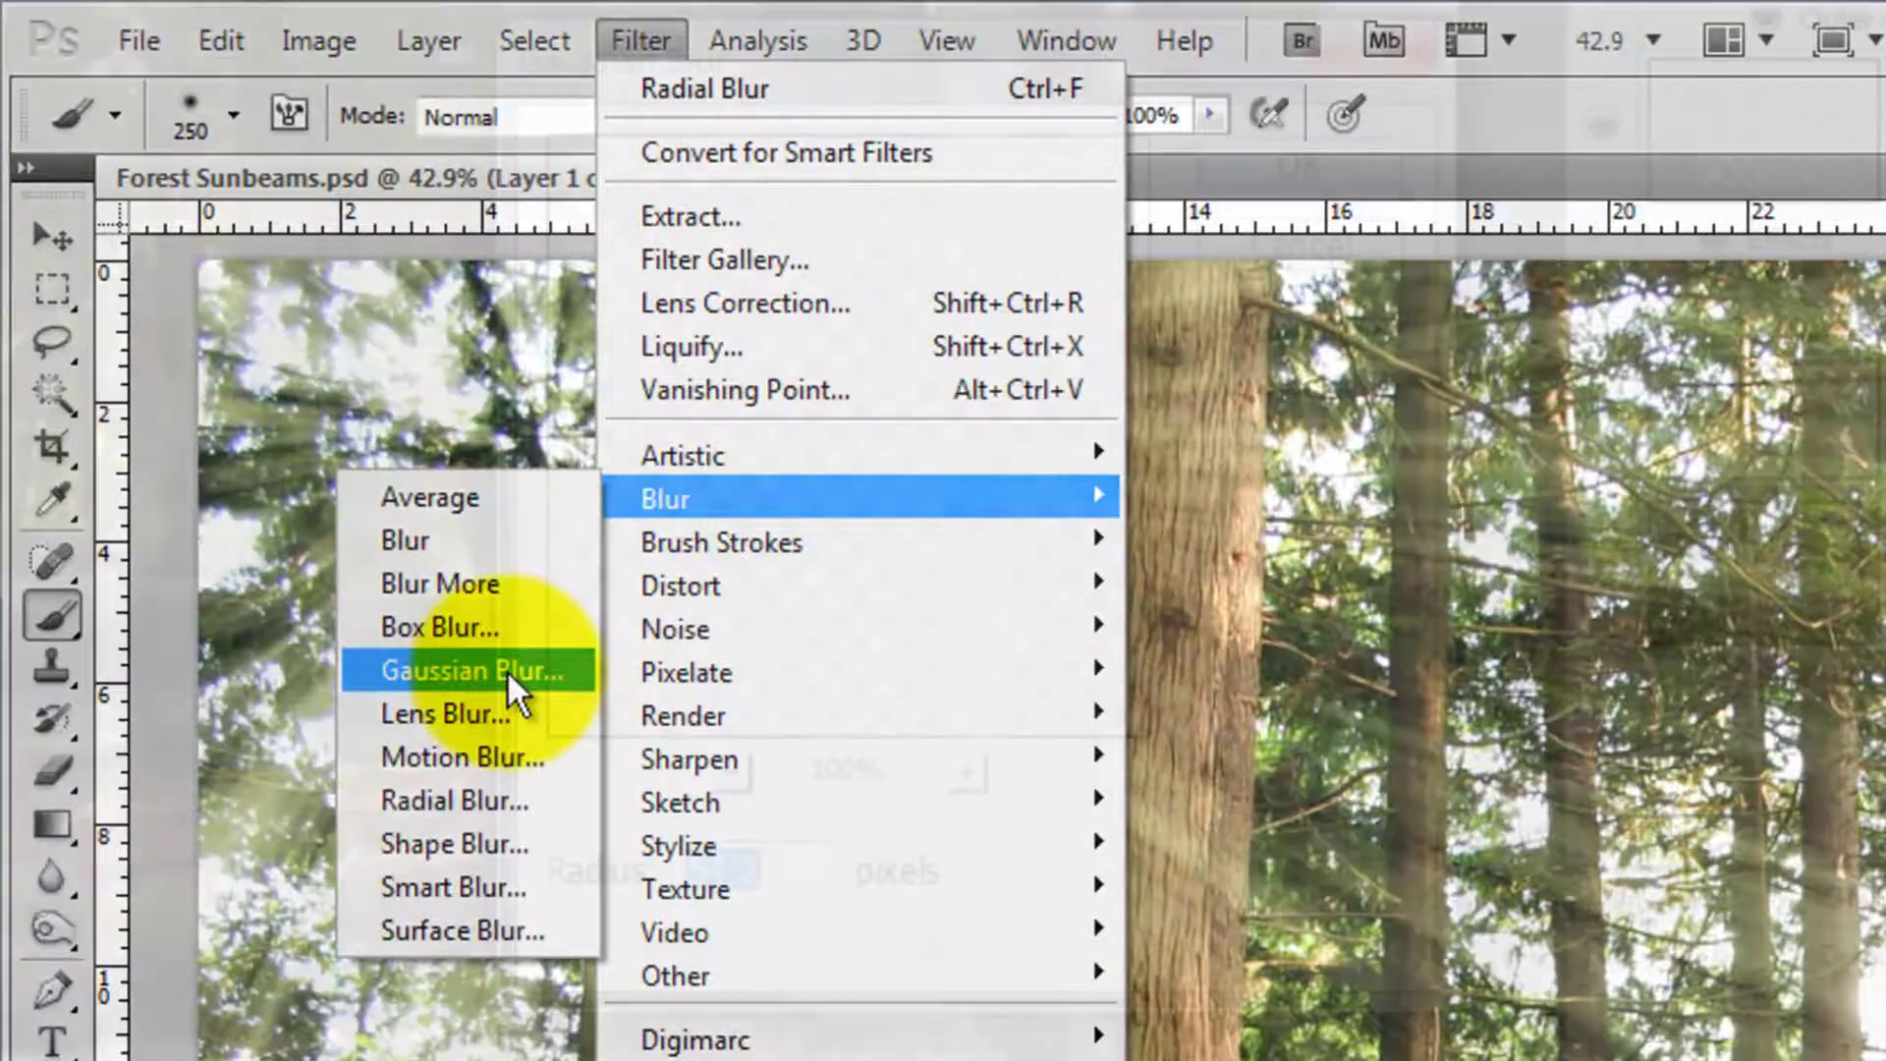
click(506, 670)
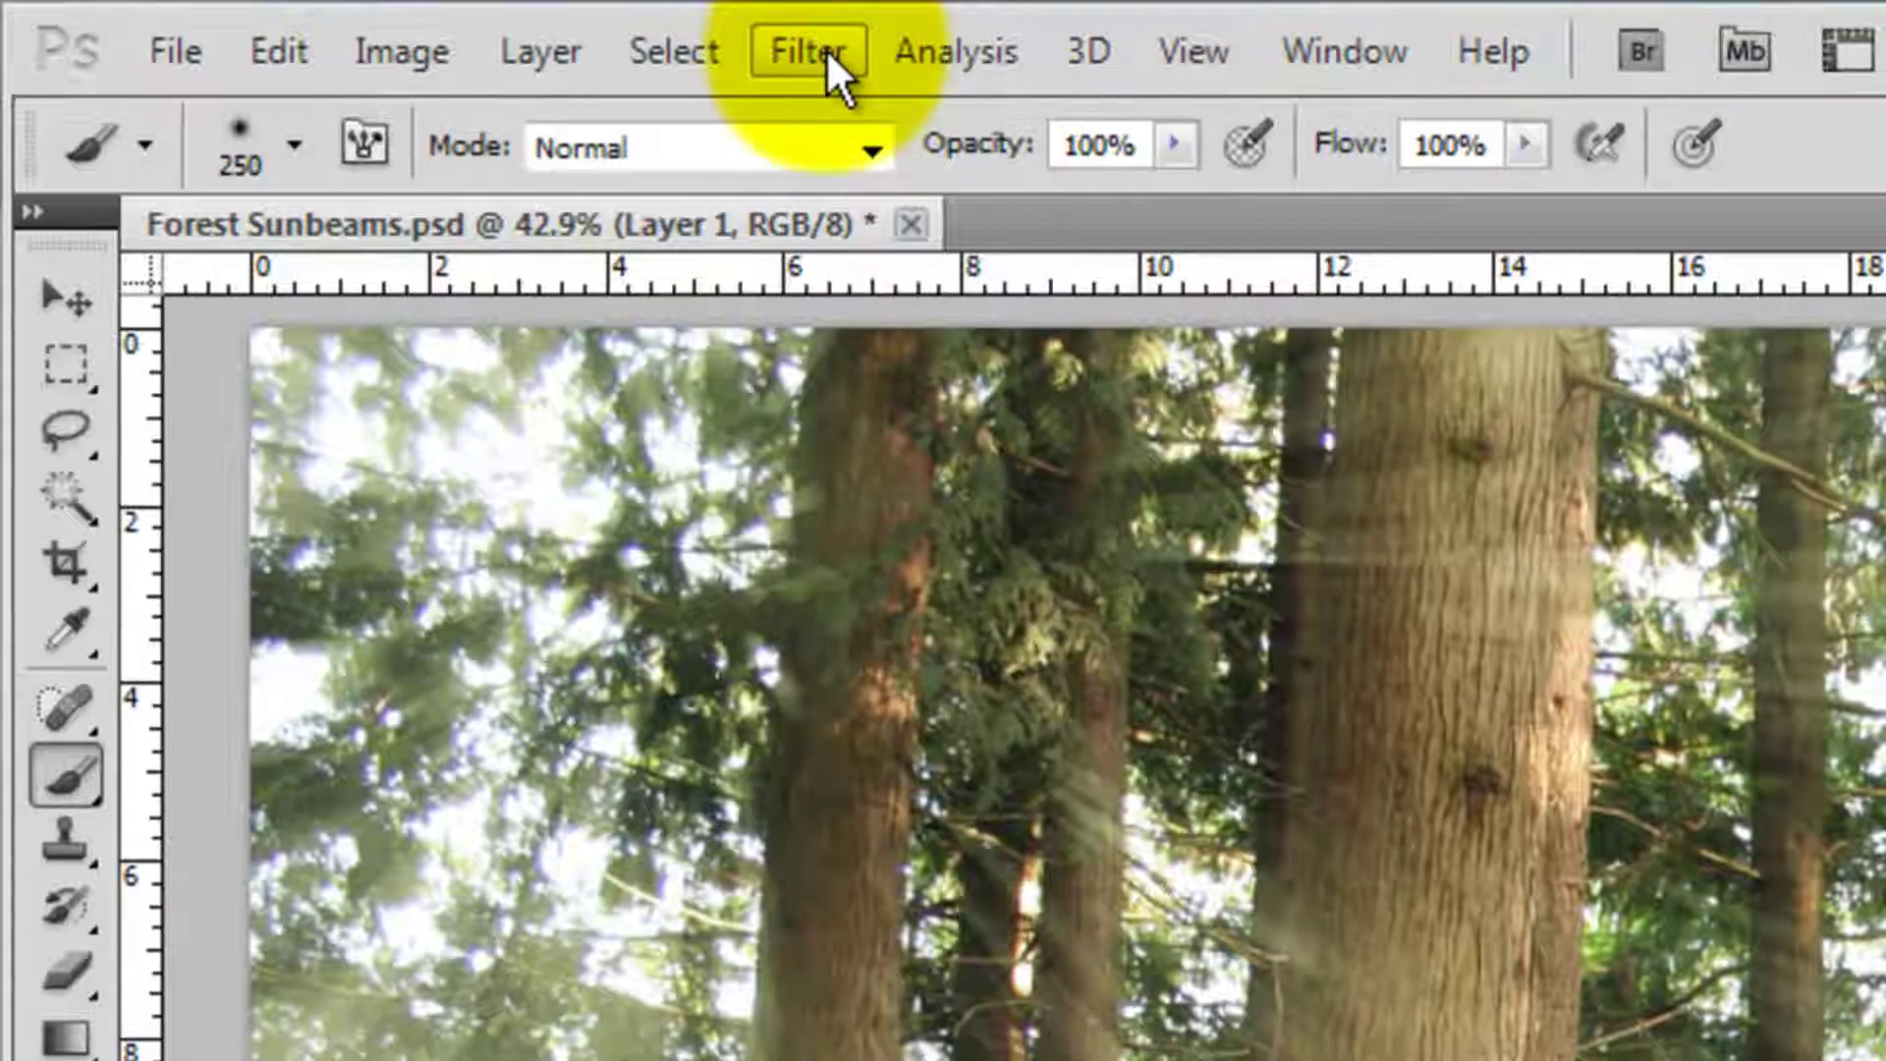
Step: Apply a 4.9-pixel Gaussian Blur to Layer 1
click(827, 51)
mouse_move(890, 619)
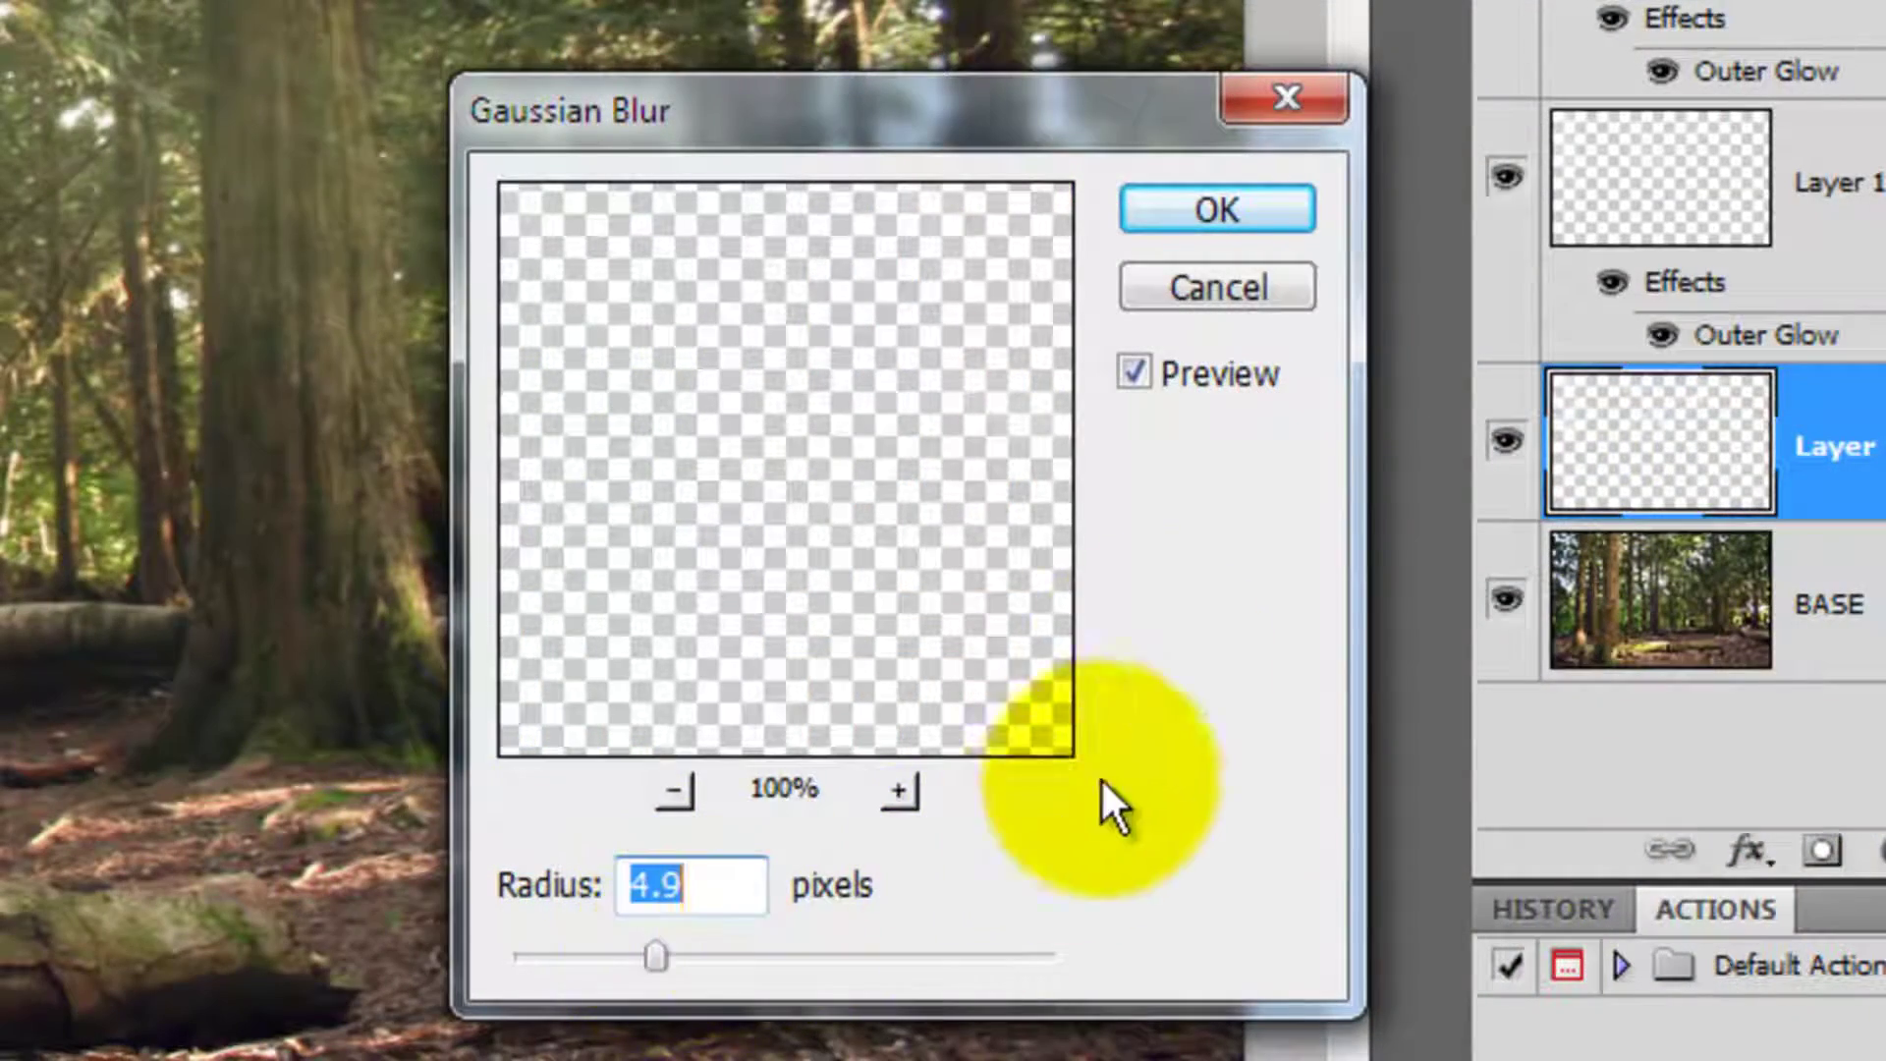
click(1228, 212)
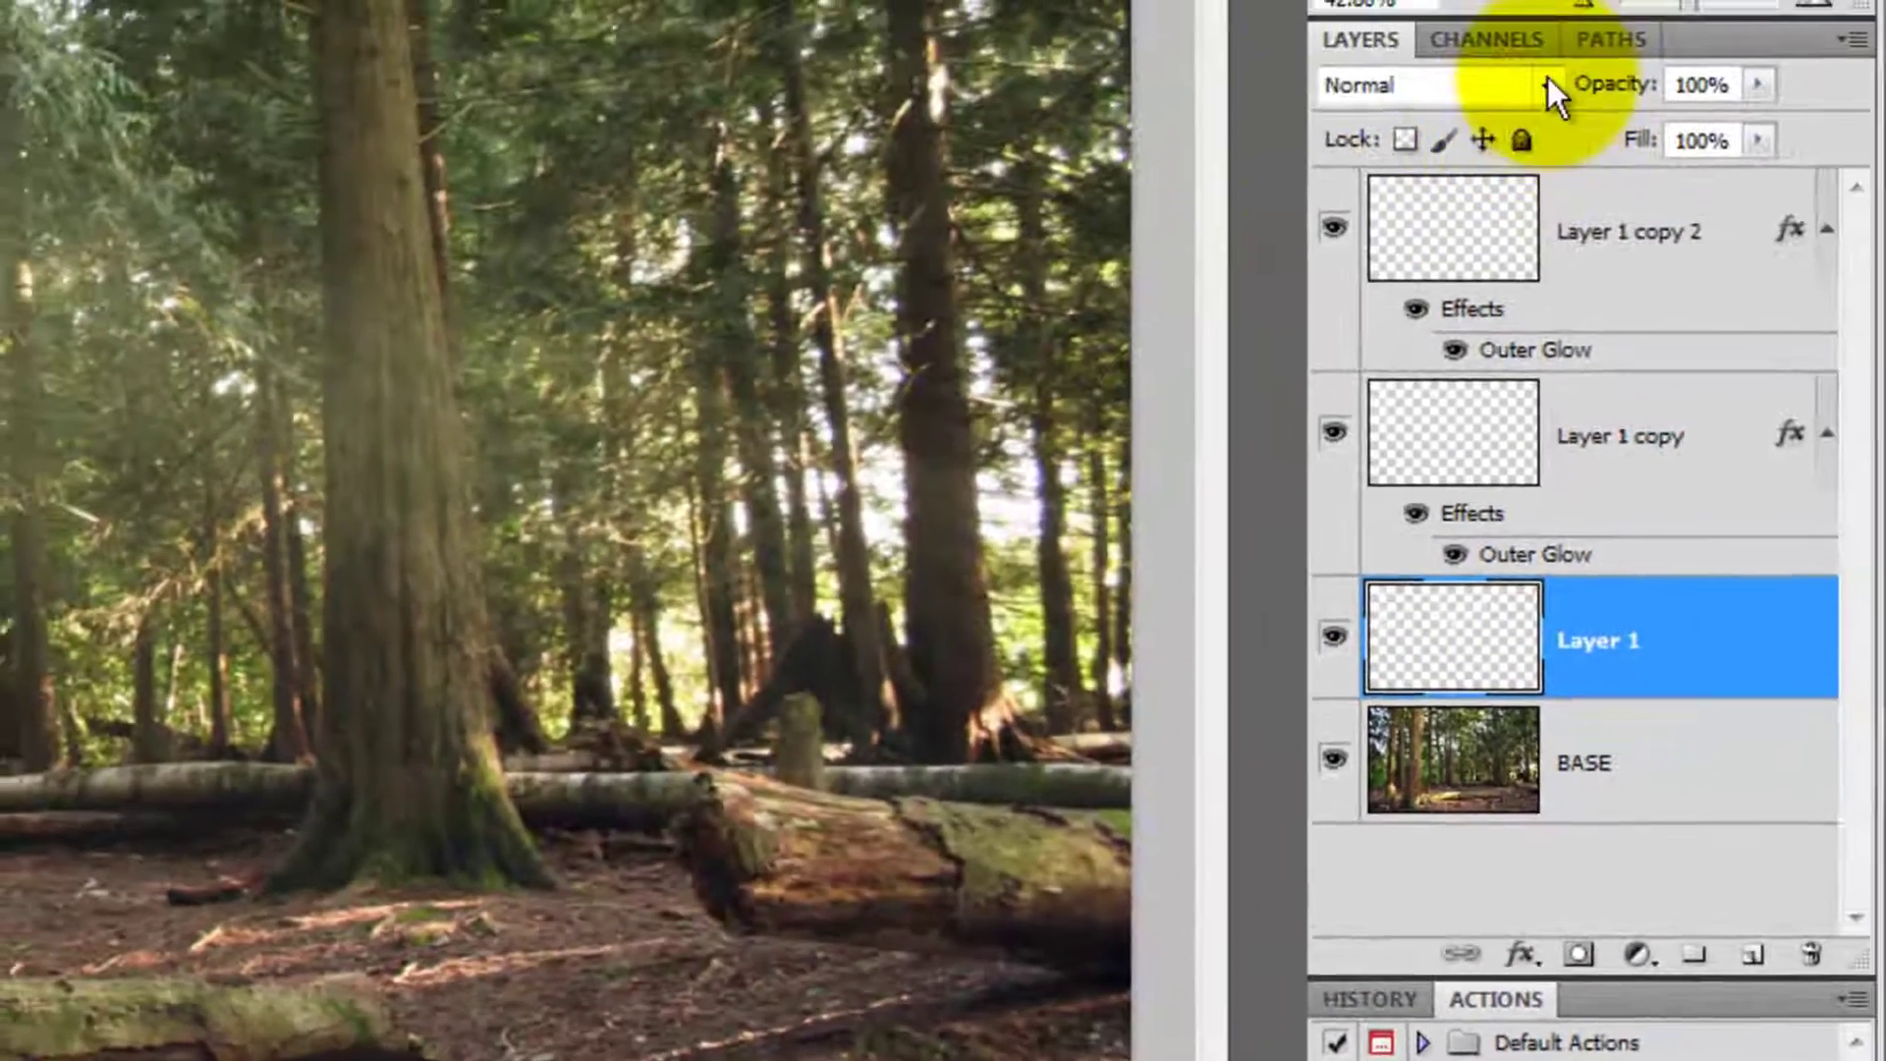
click(1548, 85)
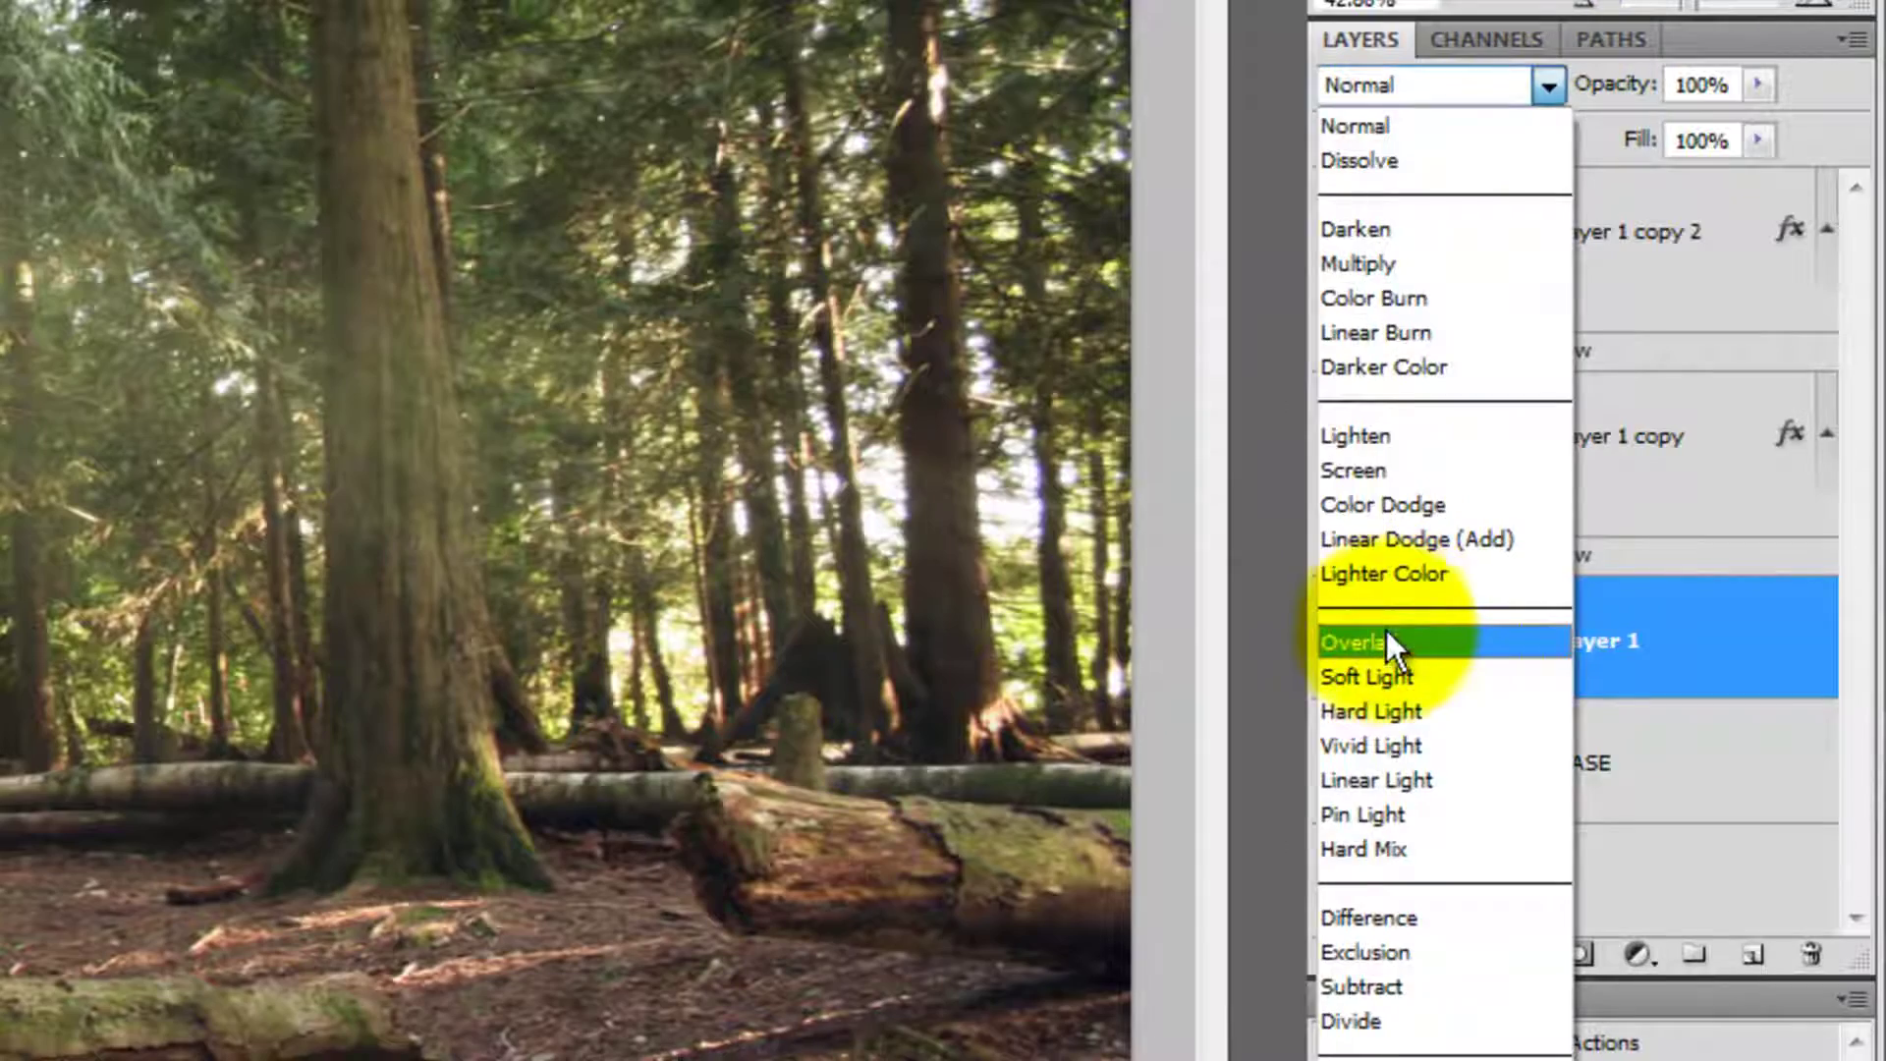